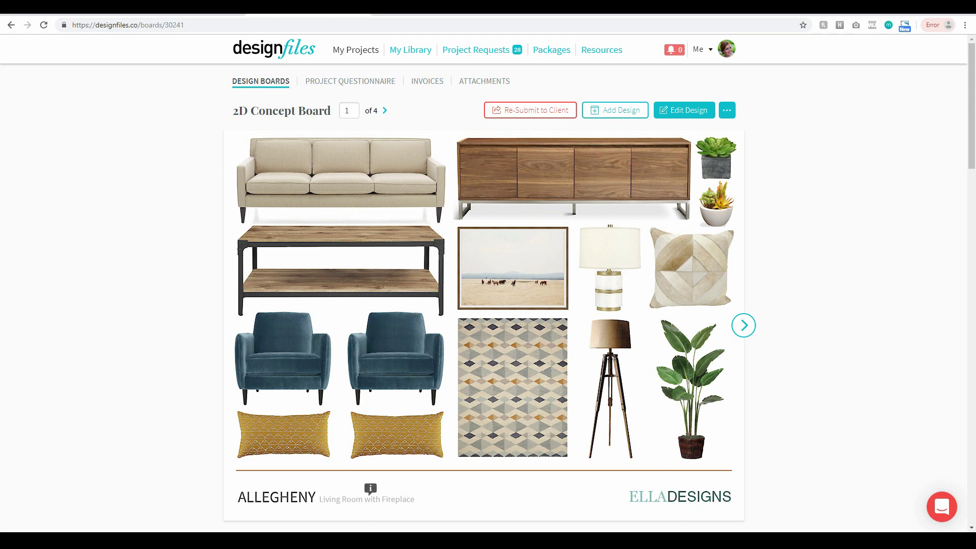
Page past the floor-plan board to board 3 of 4, the blank Allegheny board
left_click(744, 326)
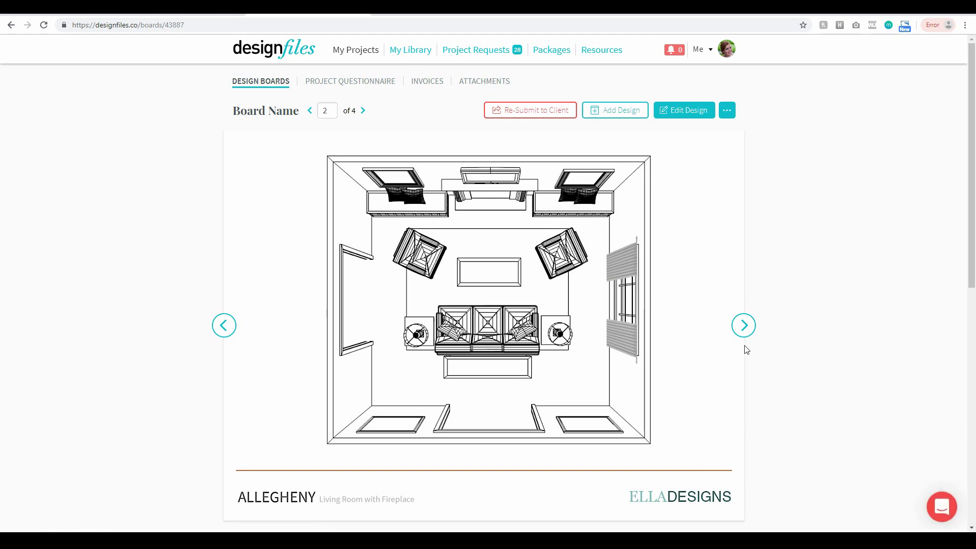
left_click(744, 325)
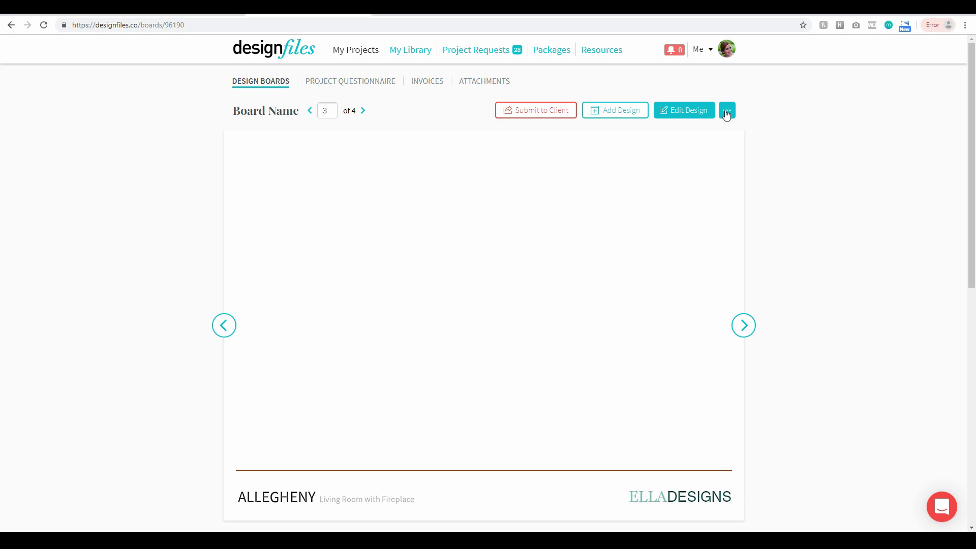
Glance at the board's extra options, then advance to the last board, 4 of 4
left_click(727, 113)
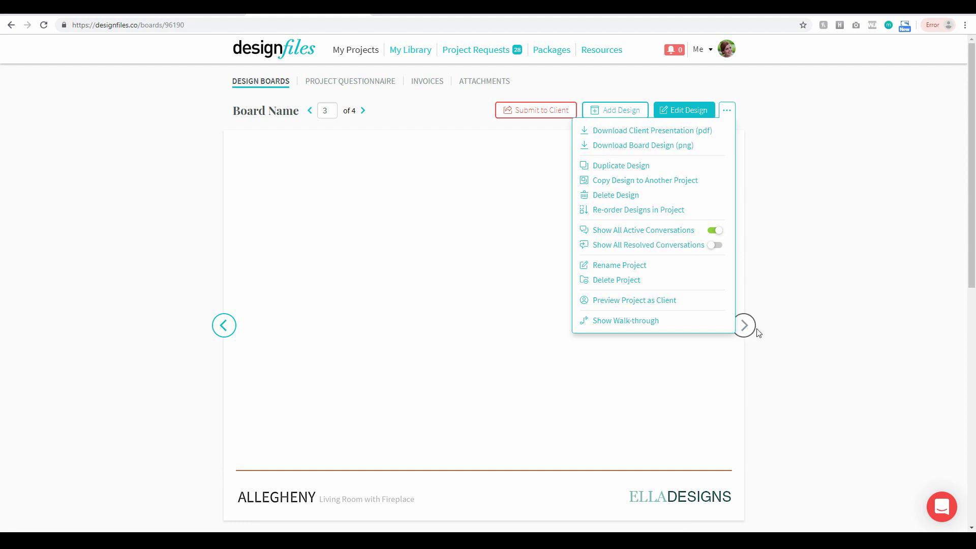
left_click(743, 325)
left_click(744, 325)
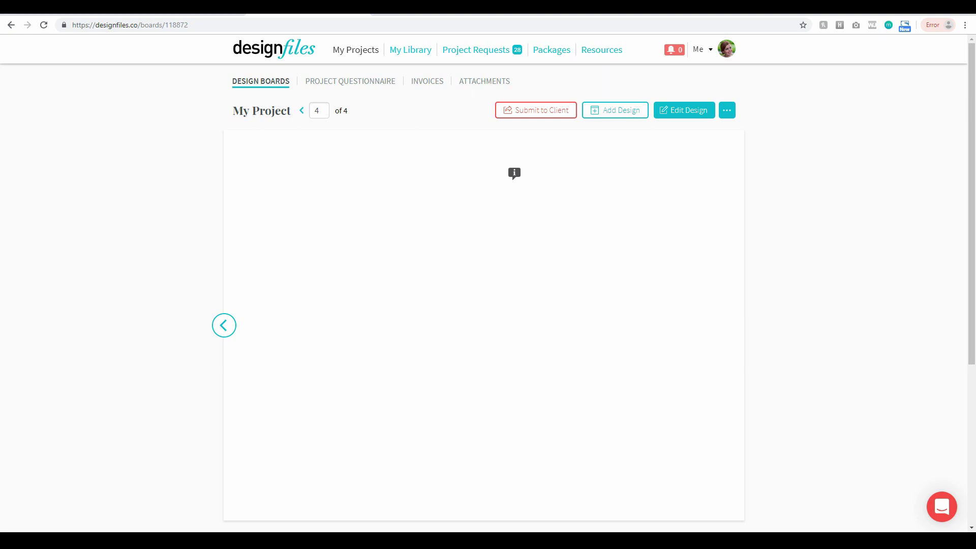
Add a new blank design and open it in the editor as My Project (5)
left_click(616, 109)
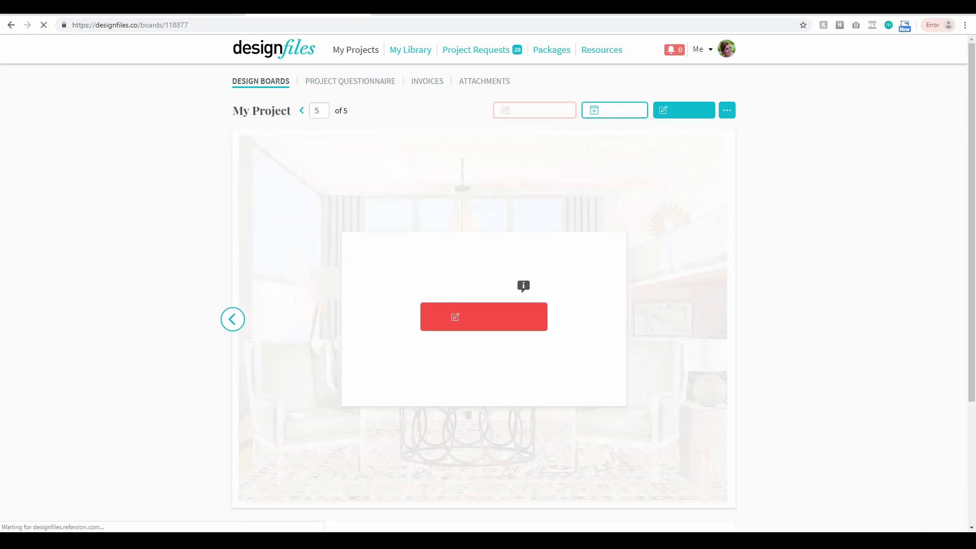
left_click(558, 327)
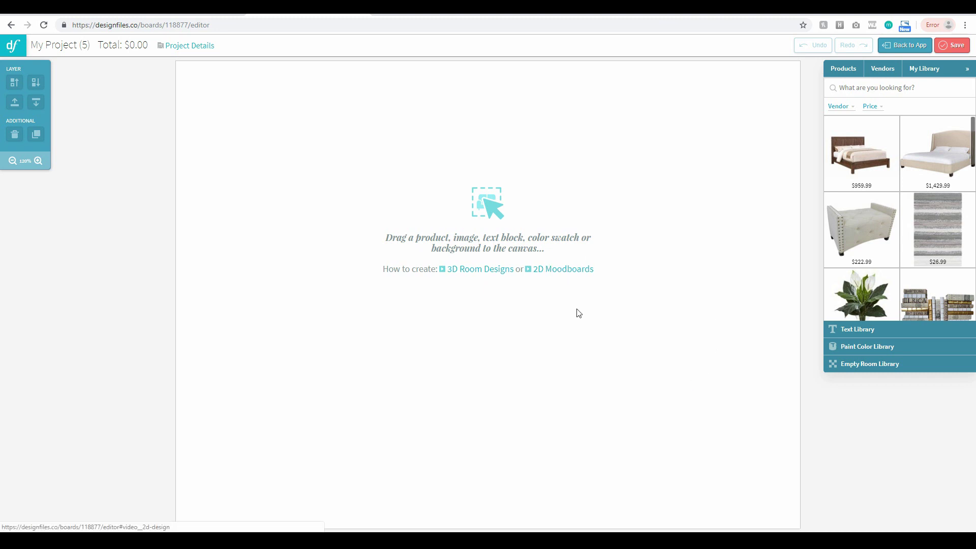
Add a Varela Round 'BANTING HOME' title and shrink it into the canvas's bottom-left corner
left_click(859, 334)
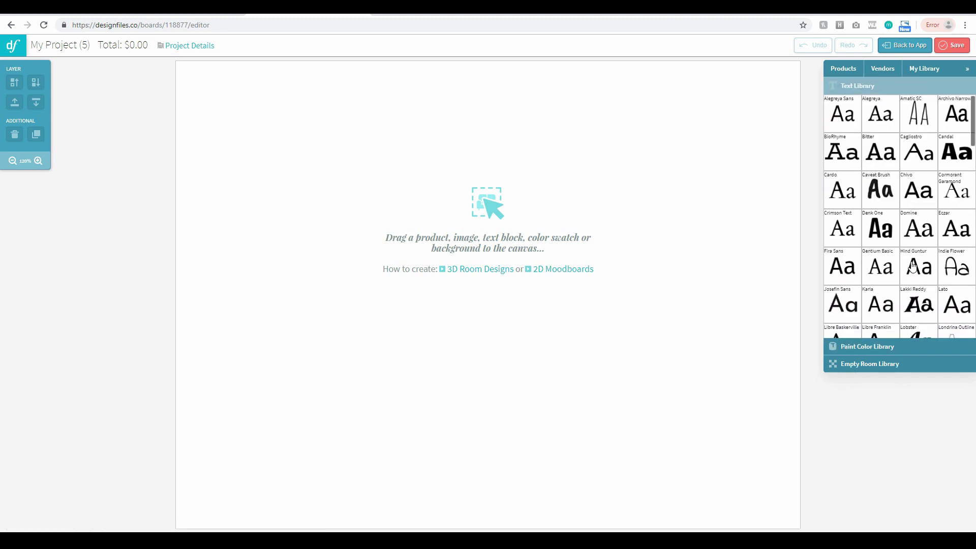
scroll(914, 265, "down", 5)
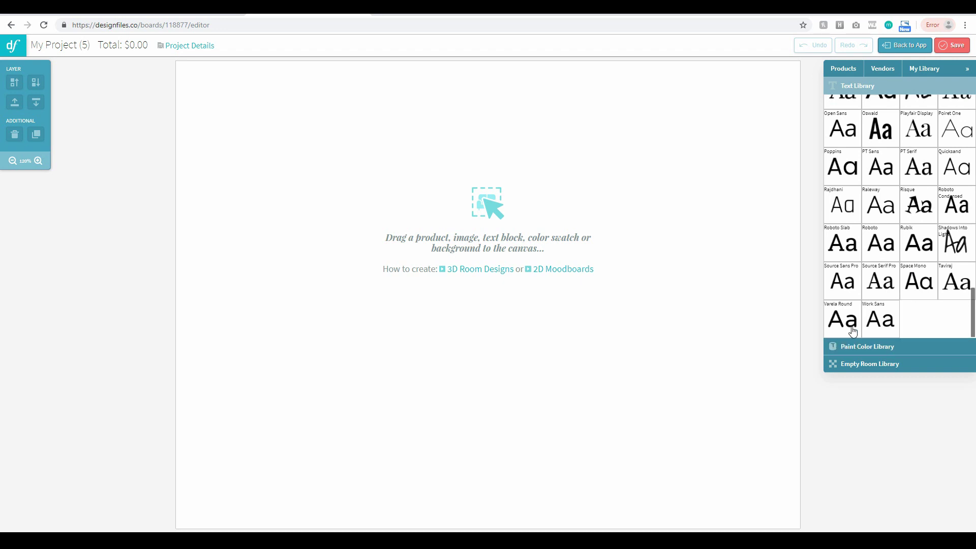
left_click_drag(848, 312, 528, 344)
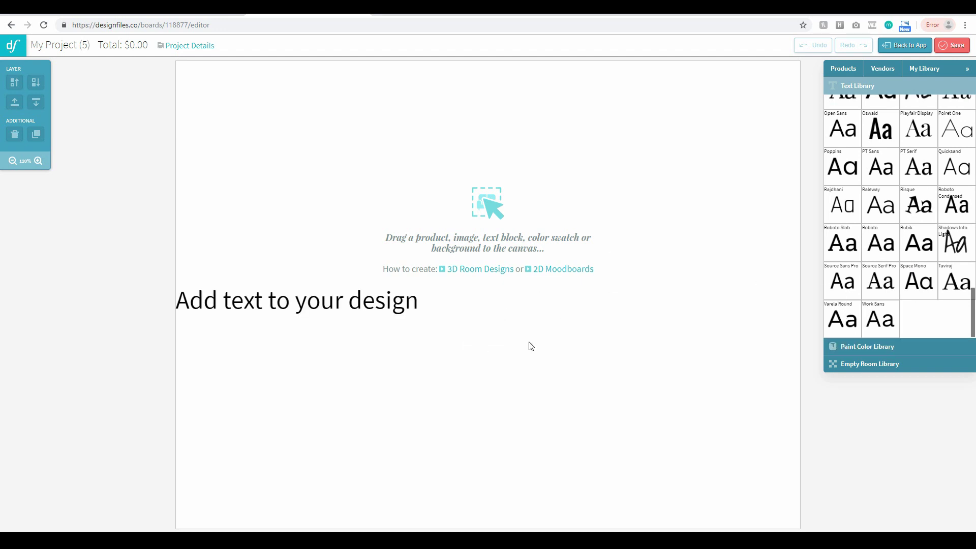
type("BANTING HOME")
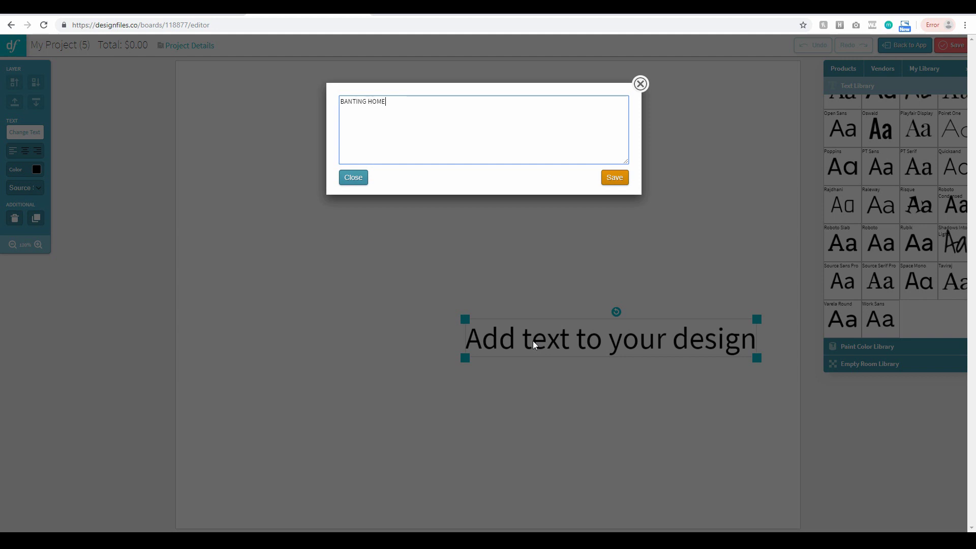
left_click(615, 177)
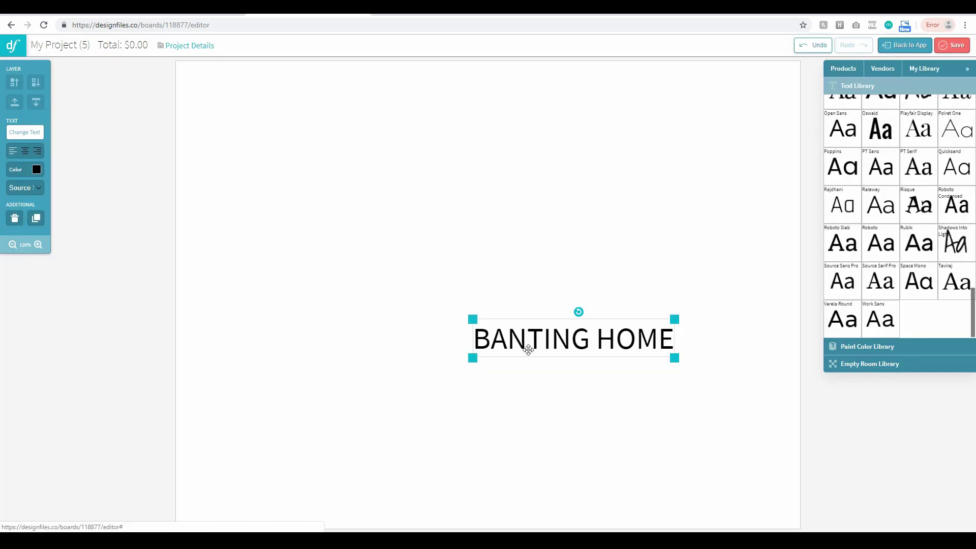
left_click_drag(544, 333, 258, 502)
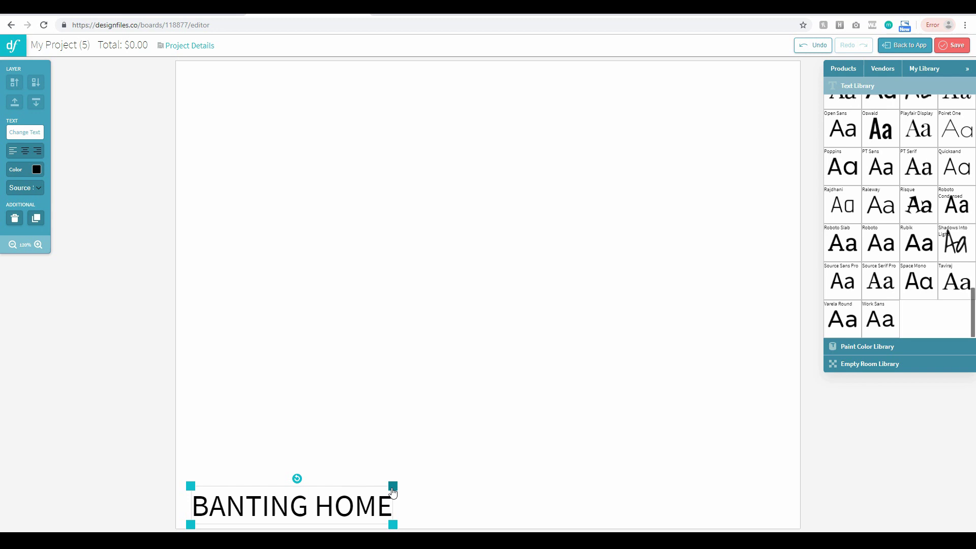
left_click_drag(386, 527, 276, 507)
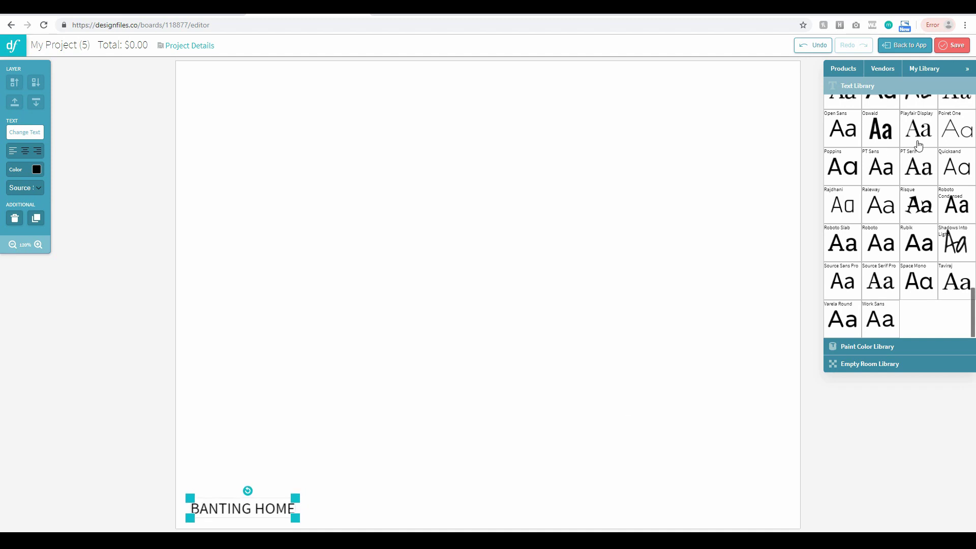
Add a Source Sans Pro 'Living Room Floor Plan' subtitle sized and placed beside BANTING HOME
left_click_drag(839, 288, 549, 303)
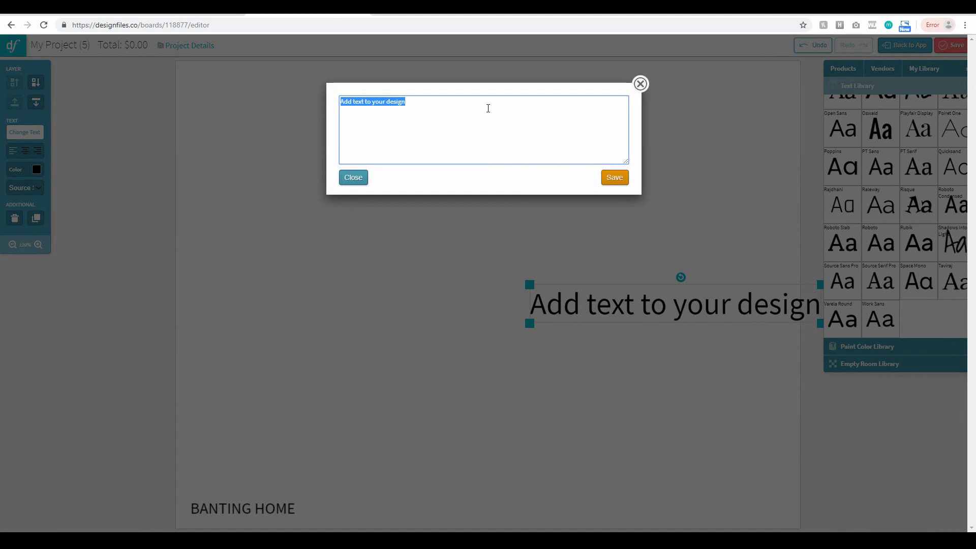
type("Living Room Floor Plan")
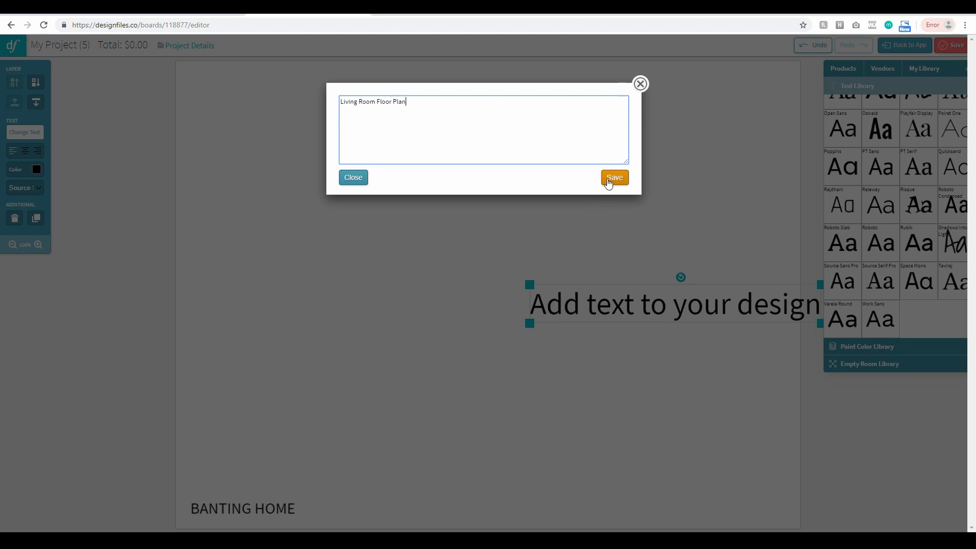
left_click(613, 178)
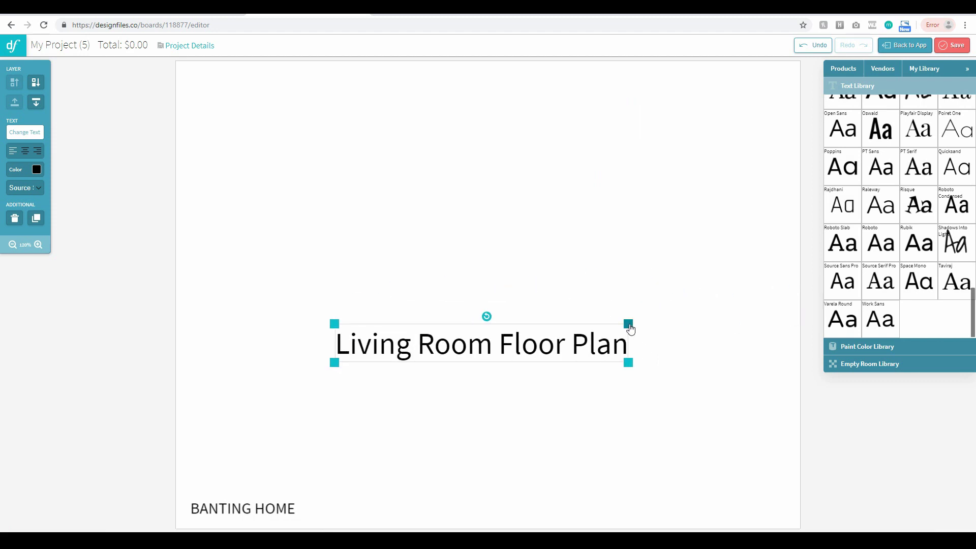
left_click_drag(631, 330, 359, 507)
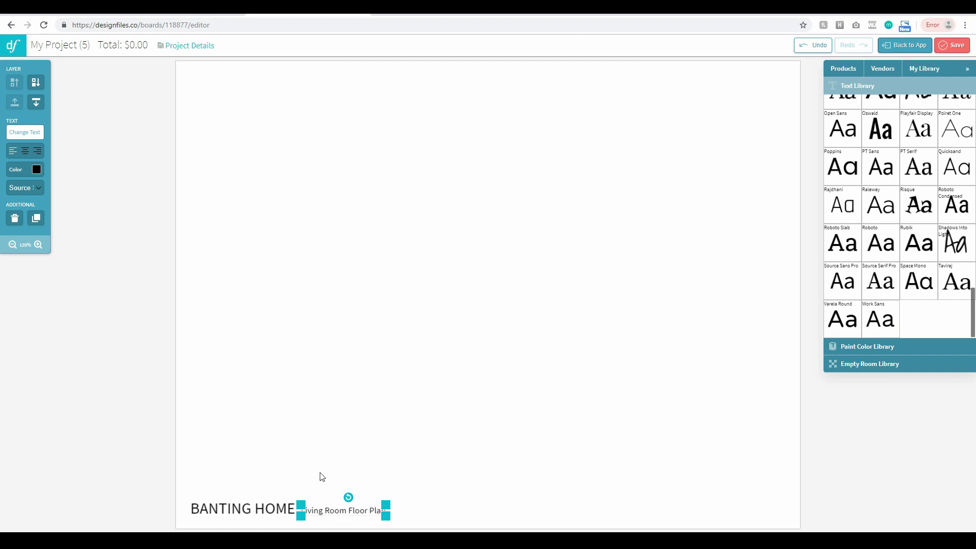
left_click_drag(386, 510, 370, 510)
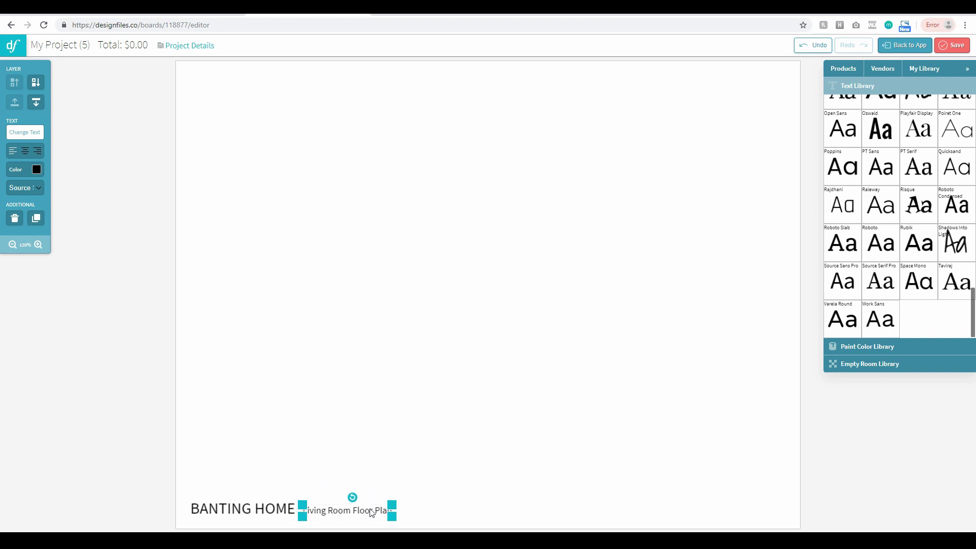
Colour the subtitle text a light pinkish grey
left_click(37, 170)
left_click_drag(47, 195, 28, 205)
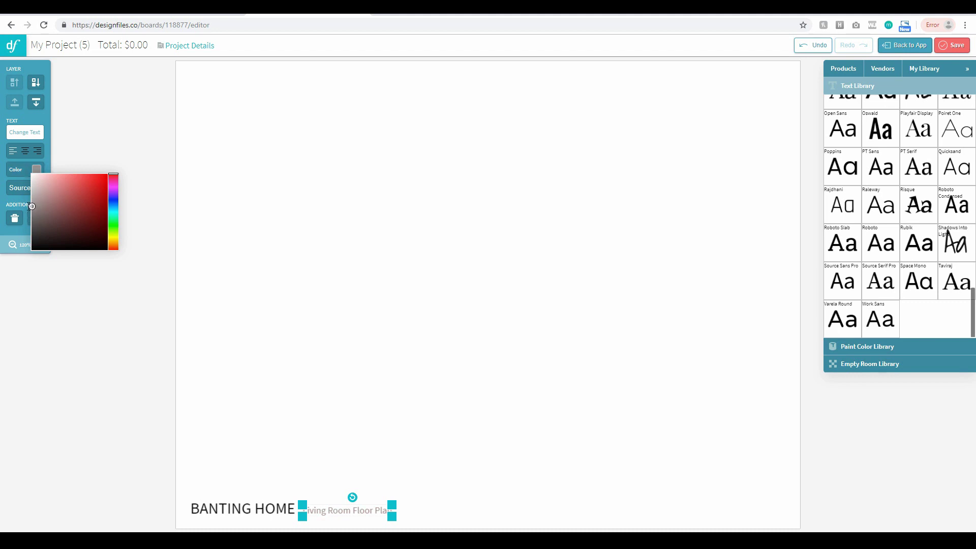
left_click(370, 289)
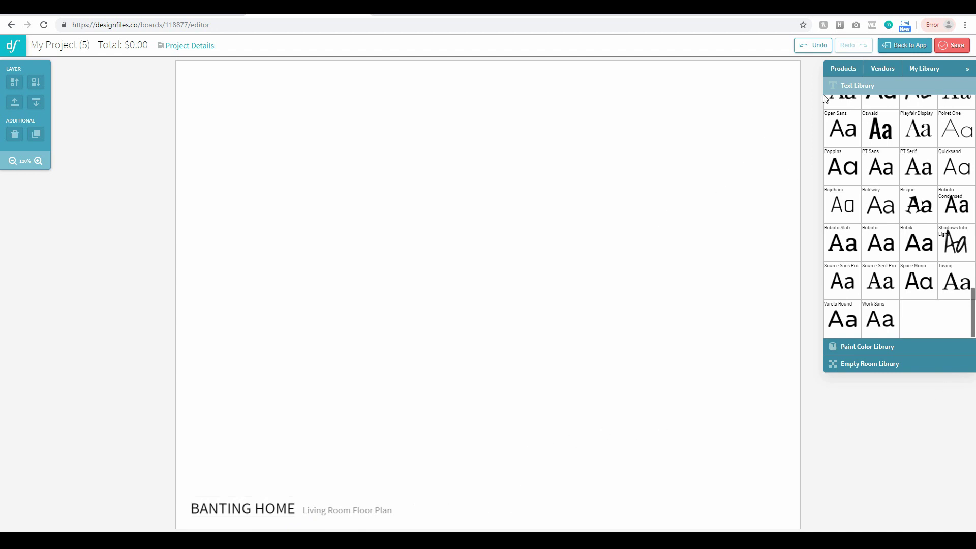
Place the ELLA DESIGNS logo from the personal library's project items onto the canvas
left_click(923, 72)
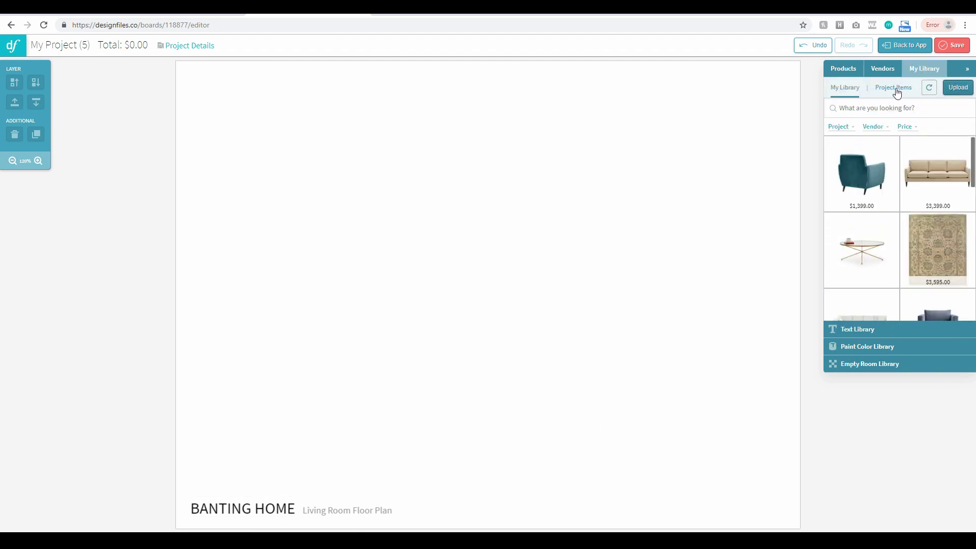
left_click(893, 88)
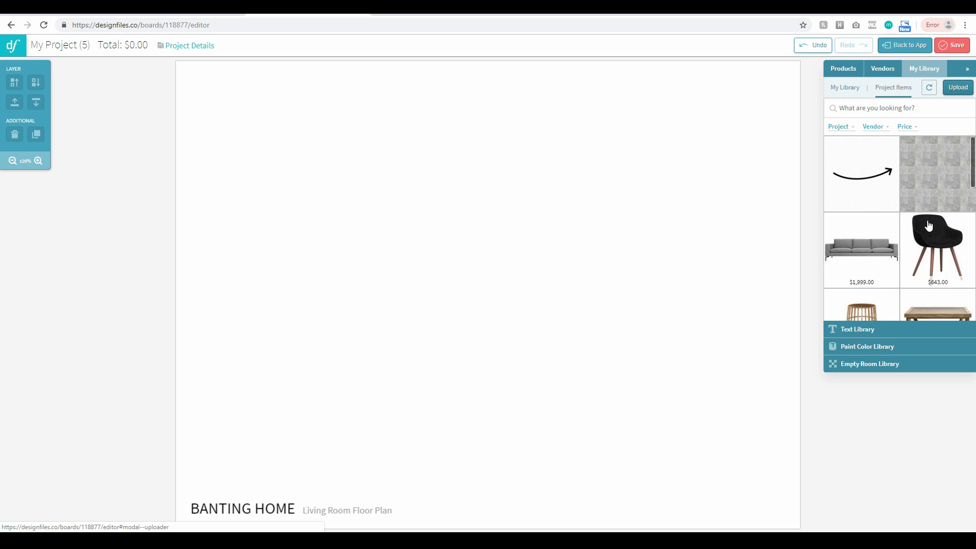
scroll(928, 224, "down", 2)
left_click_drag(928, 305, 590, 314)
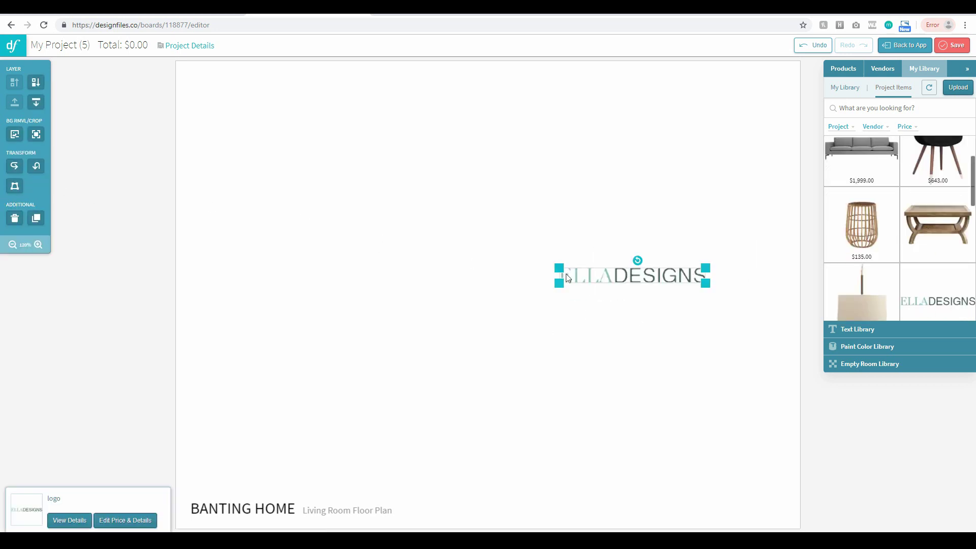
Remove the logo's background with colour range 0 and move it to the bottom-right corner
left_click(14, 134)
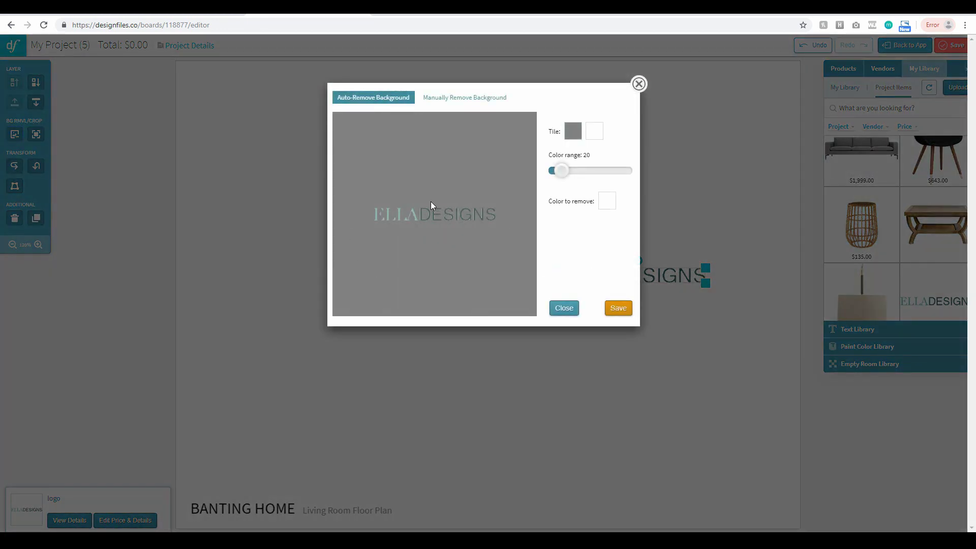
left_click_drag(574, 168, 535, 173)
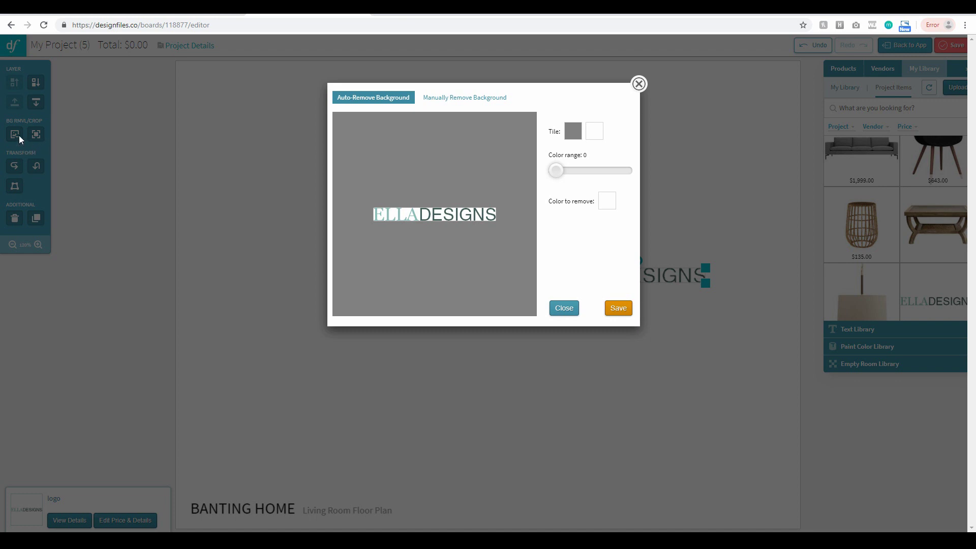
left_click(616, 308)
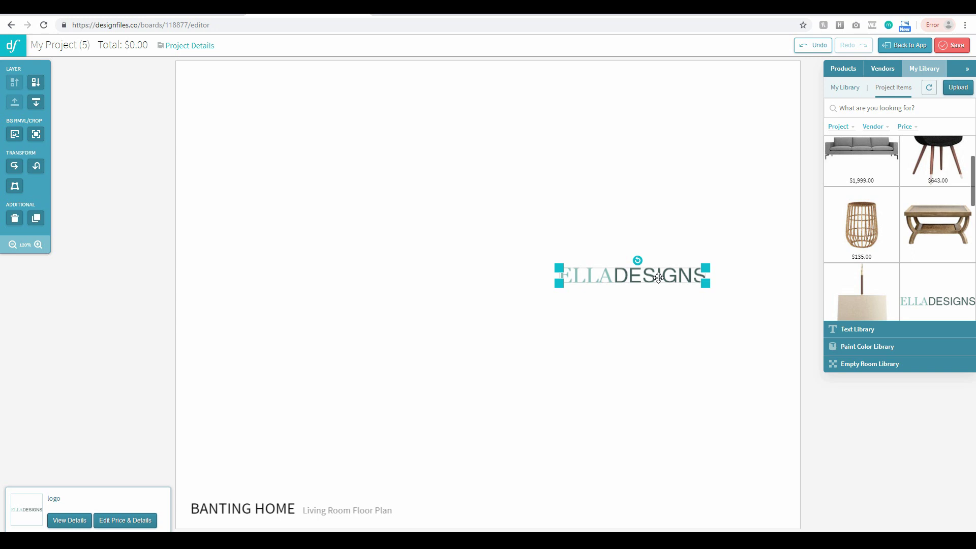
left_click_drag(658, 277, 756, 512)
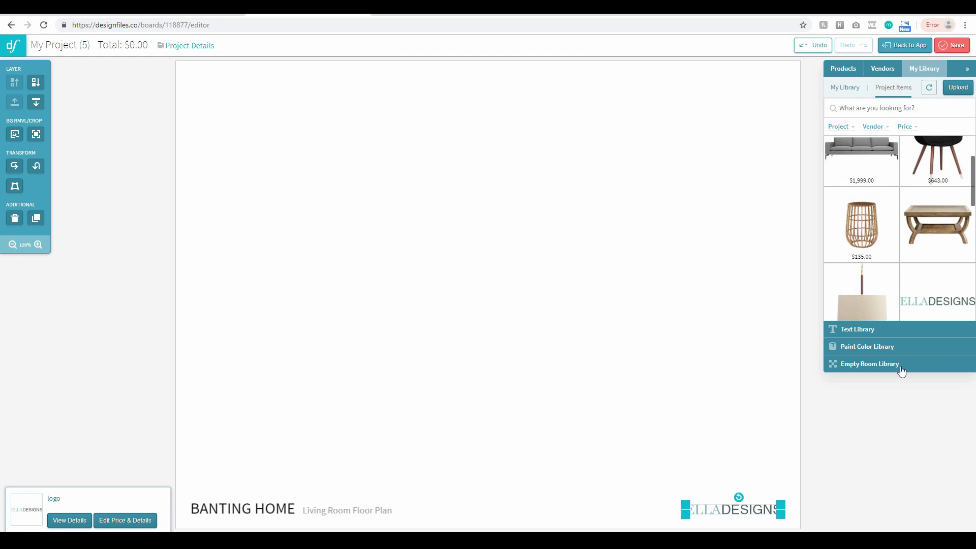
Drop the Benjamin Moore Tumeric paint swatch onto the board
left_click(872, 350)
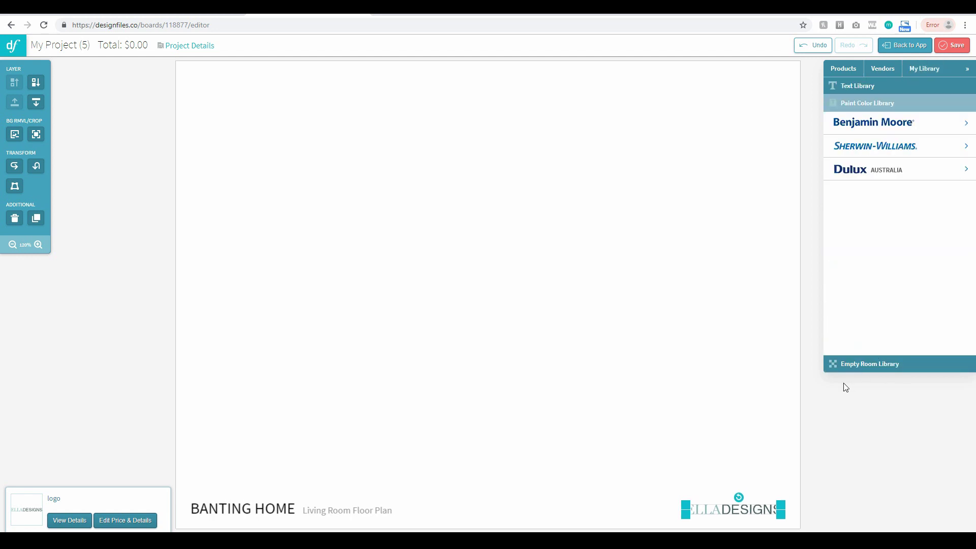
left_click(863, 123)
scroll(936, 288, "down", 3)
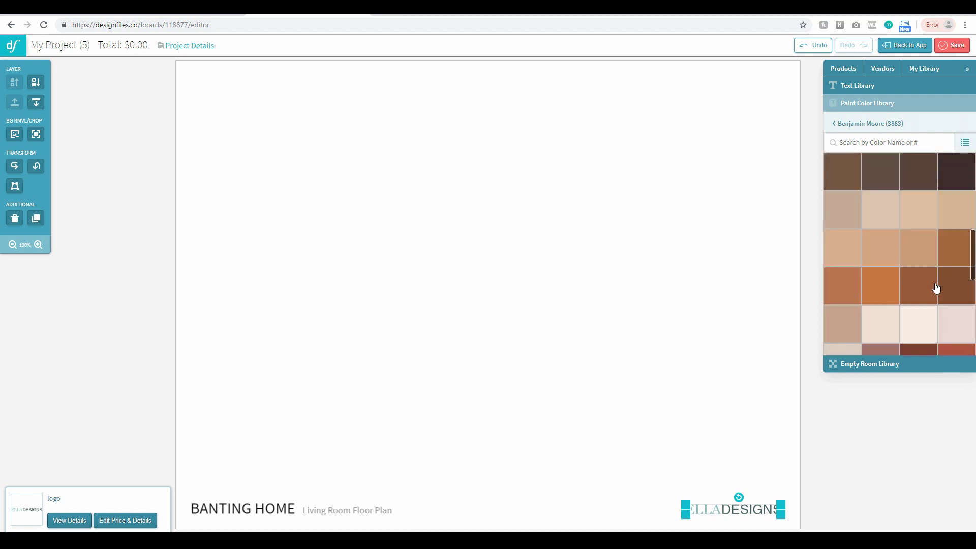
scroll(931, 288, "down", 3)
scroll(888, 341, "down", 1)
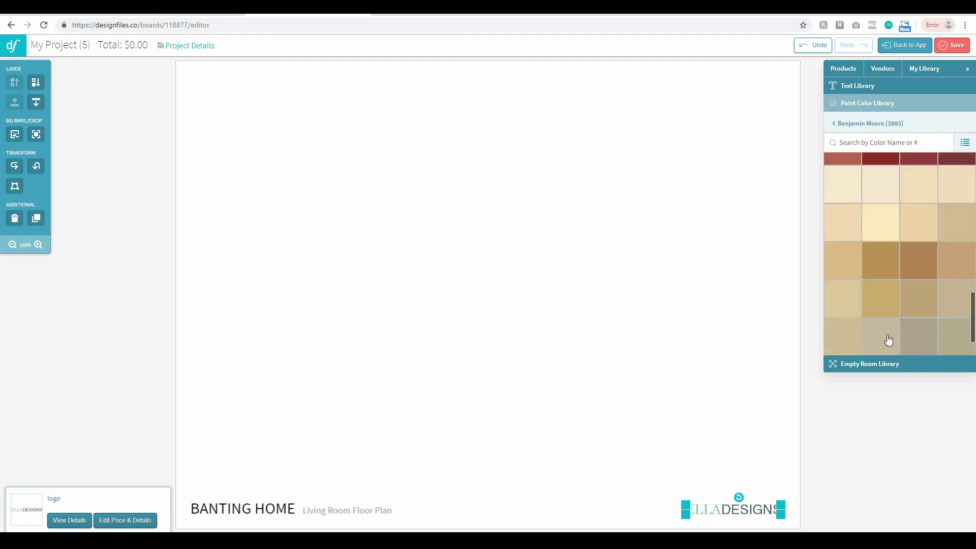
left_click_drag(875, 277, 269, 134)
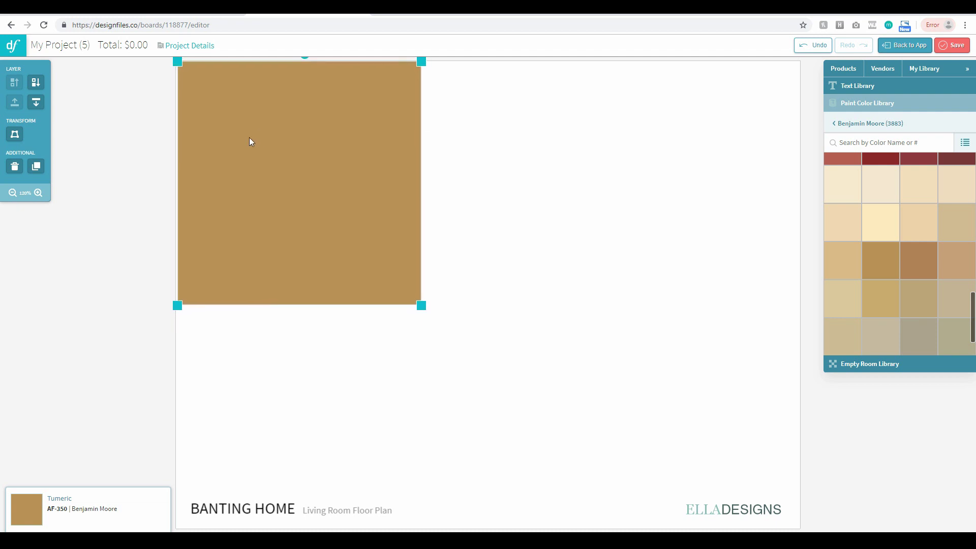
Distort the Tumeric swatch into a thin strip spanning the board's top edge
left_click(15, 135)
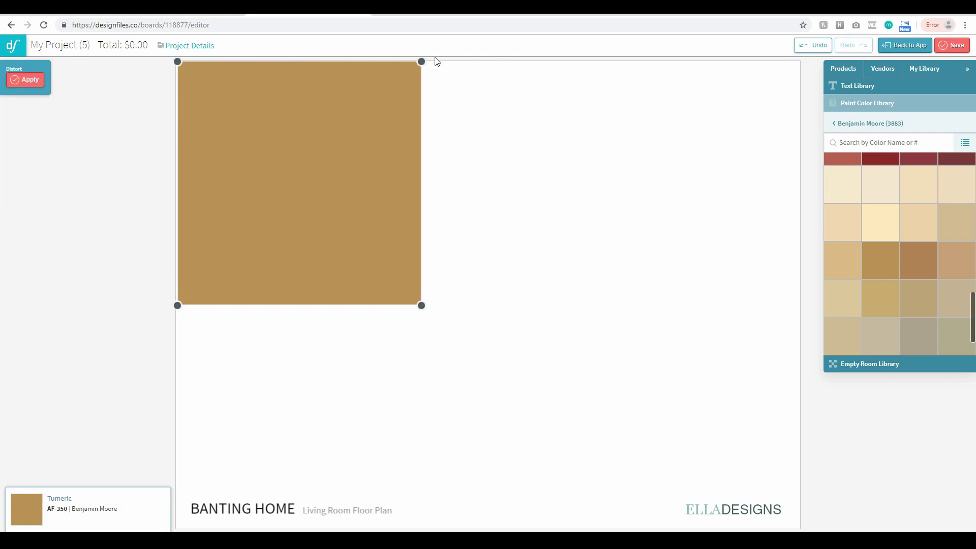
left_click_drag(421, 62, 801, 62)
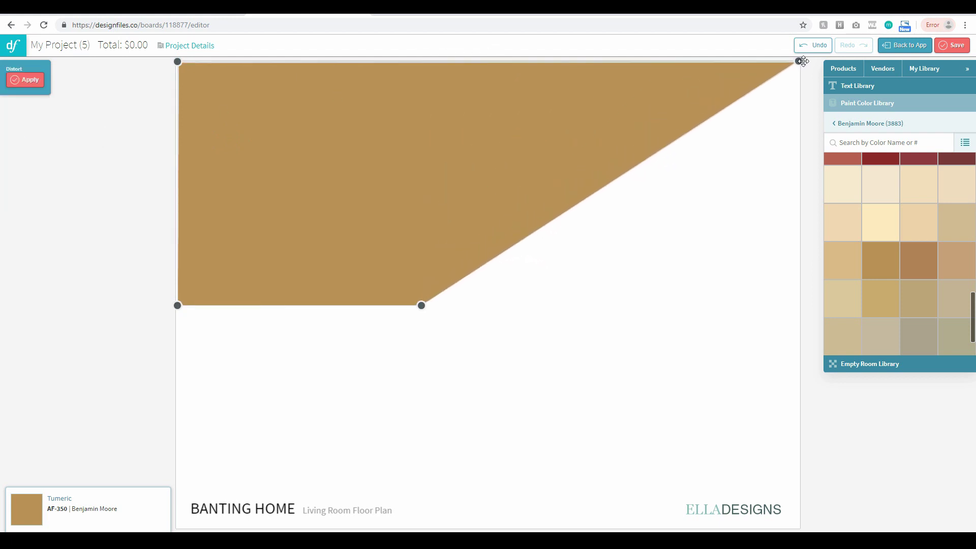
mouse_move(421, 307)
left_mouse_down()
mouse_move(809, 104)
mouse_move(798, 67)
left_mouse_up()
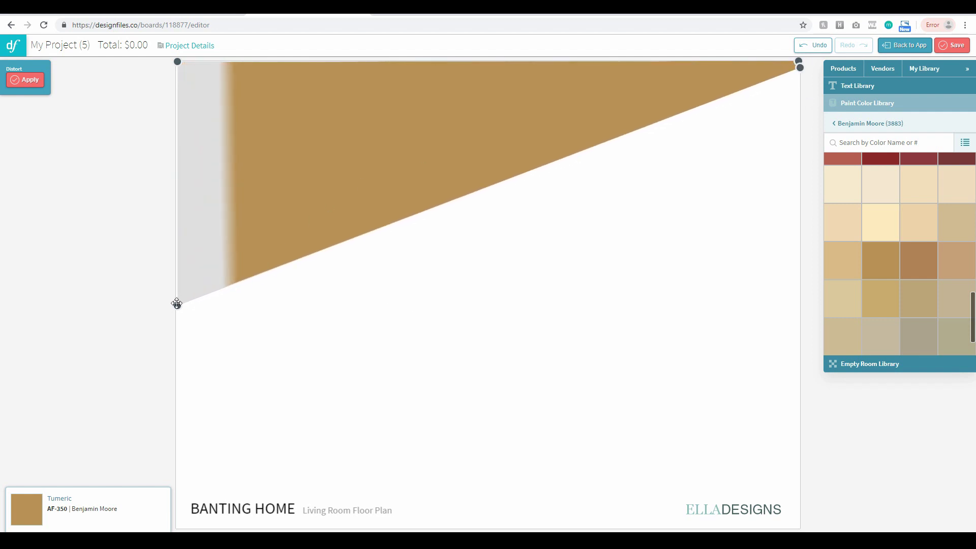
left_click_drag(177, 304, 176, 62)
left_click_drag(798, 61, 806, 63)
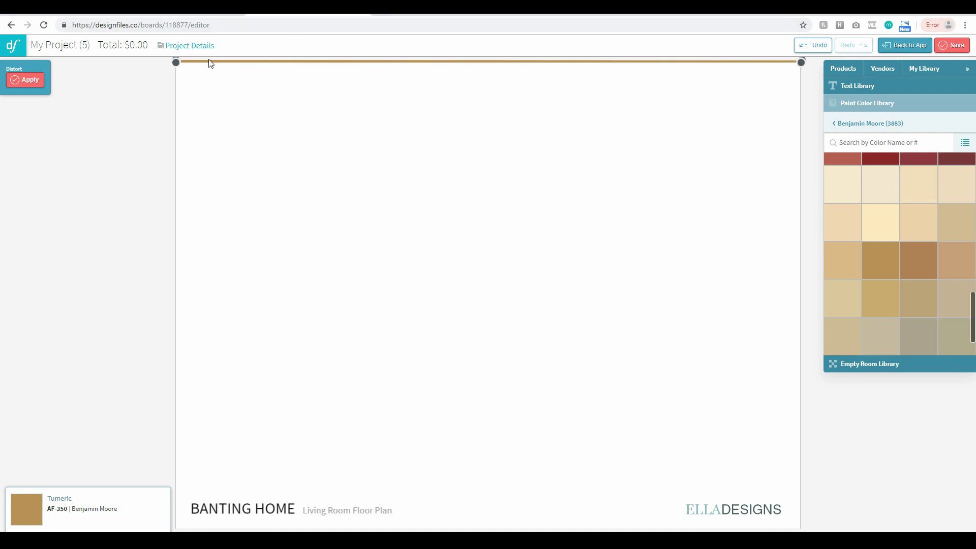
left_click_drag(174, 63, 174, 63)
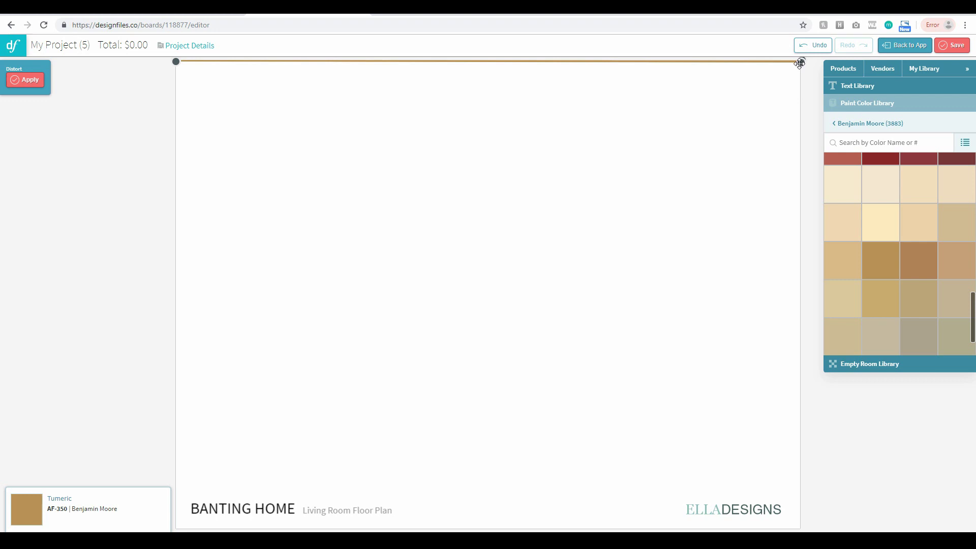
left_click_drag(801, 63, 804, 62)
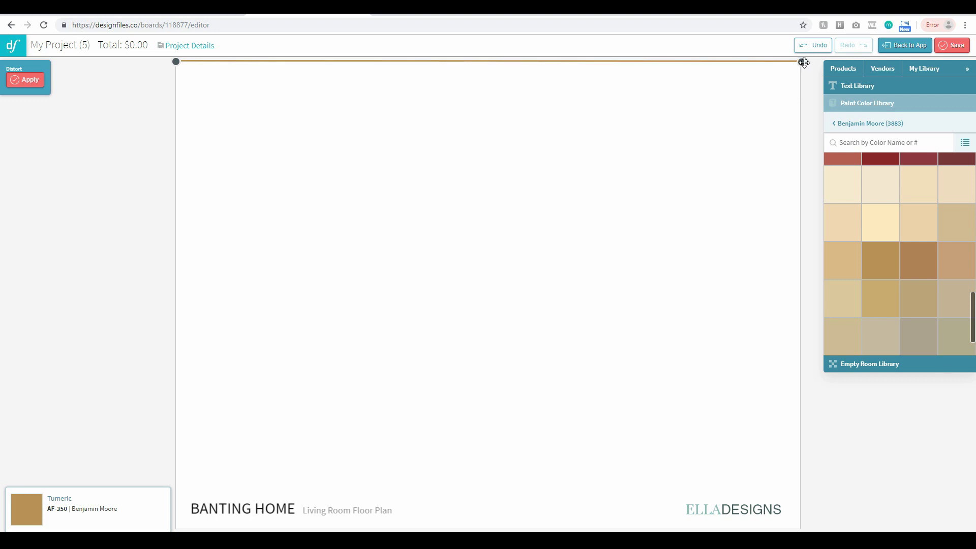
left_click_drag(175, 61, 175, 62)
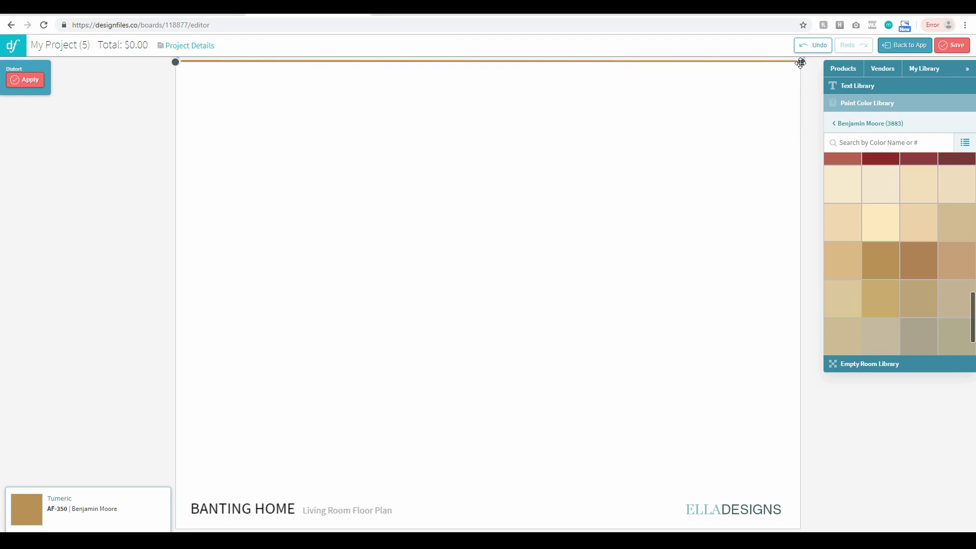
left_click_drag(802, 62, 803, 63)
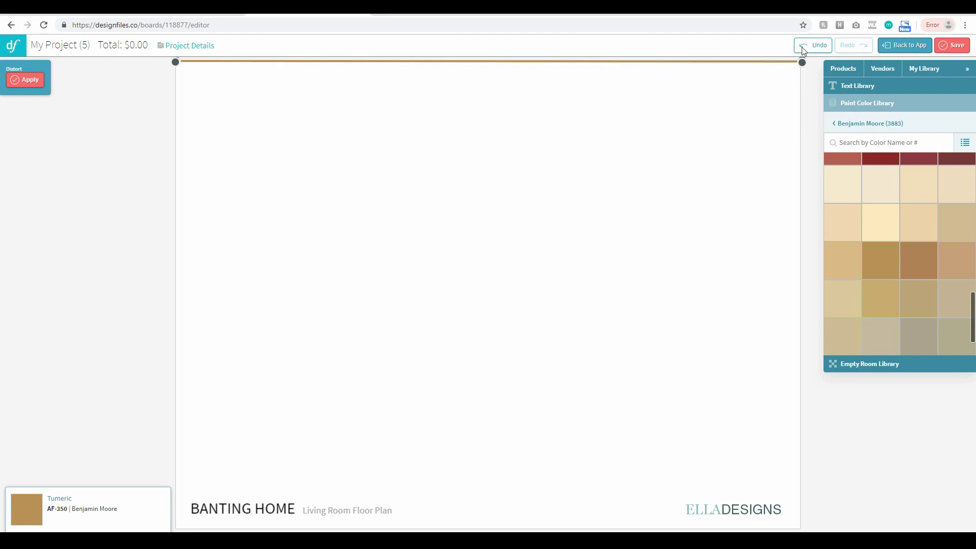
Move the tan strip down and shorten it to sit just above the title and logo
left_click(31, 81)
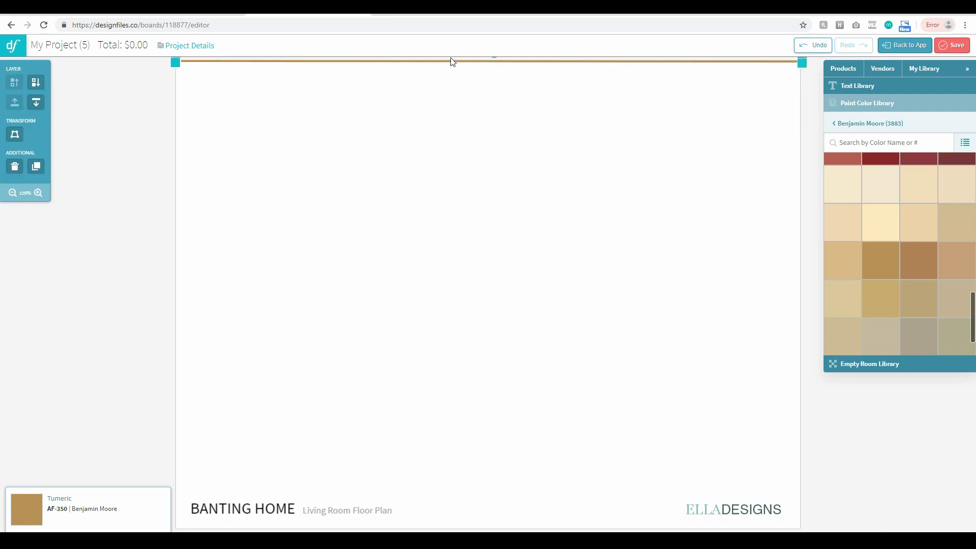
left_click_drag(447, 59, 448, 446)
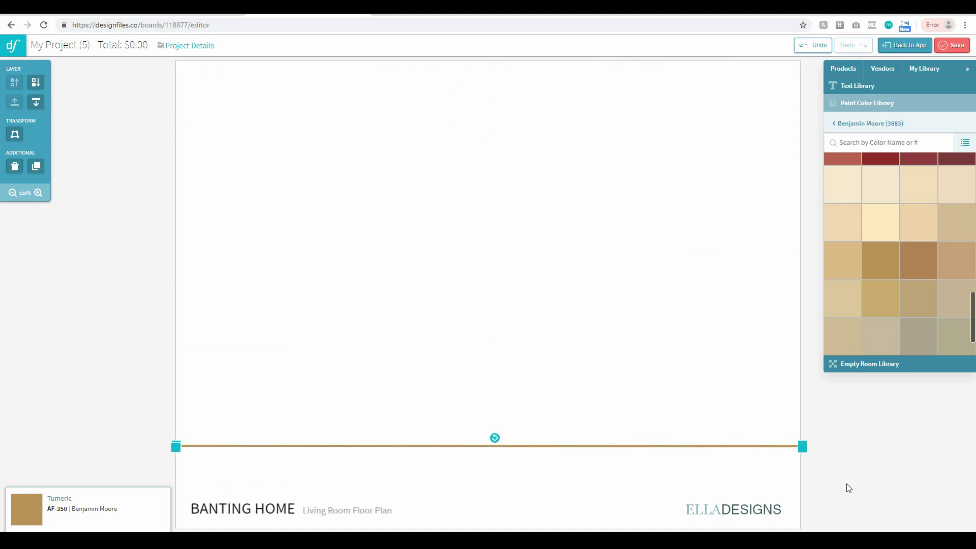
mouse_move(803, 446)
left_mouse_down()
mouse_move(767, 457)
mouse_move(775, 448)
left_mouse_up()
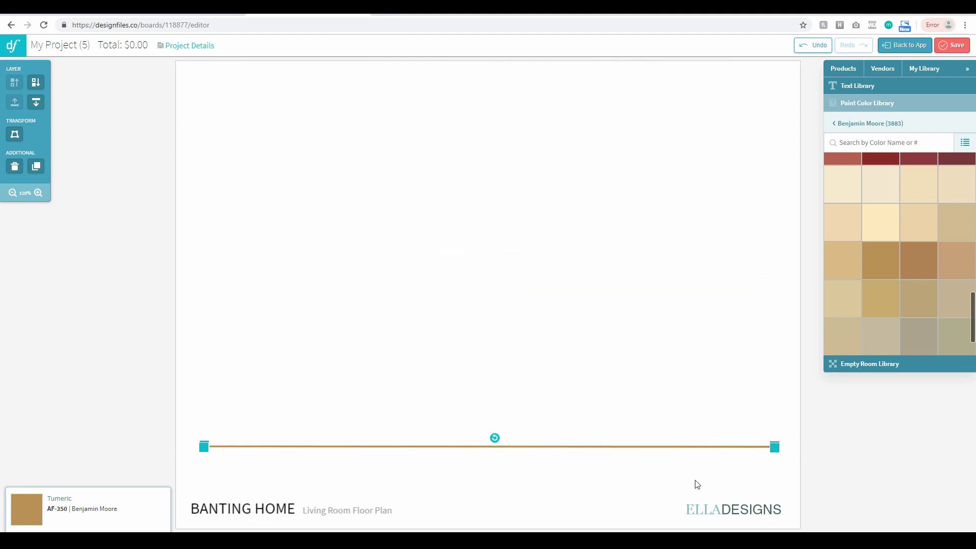
mouse_move(478, 446)
left_mouse_down()
mouse_move(468, 475)
mouse_move(475, 490)
left_mouse_up()
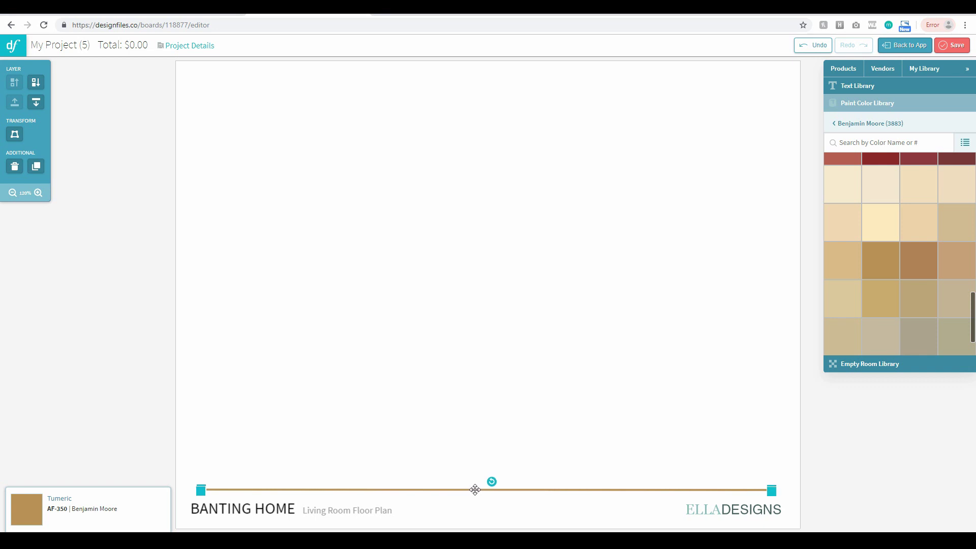
Nudge the ELLADESIGNS logo right and lengthen the divider line slightly
left_click(753, 511)
left_click_drag(752, 511, 754, 511)
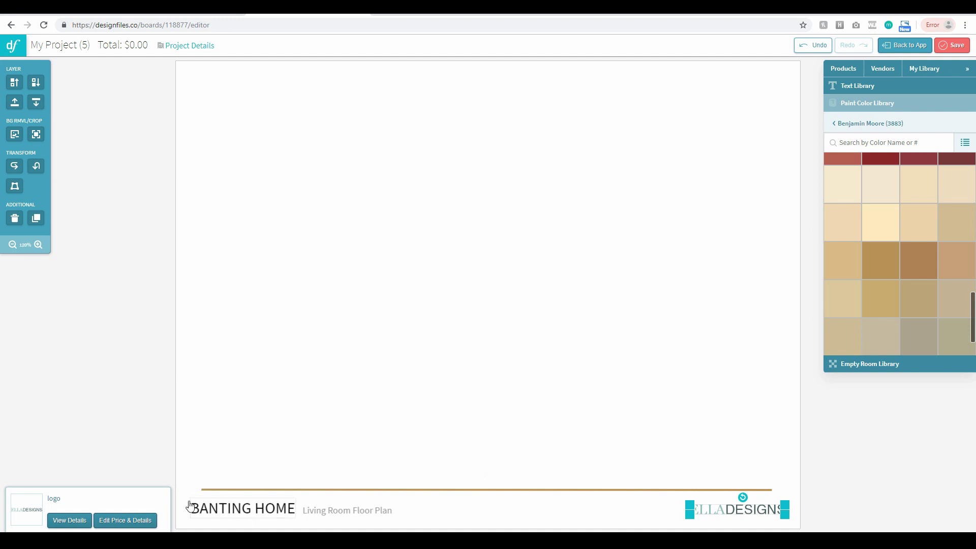
left_click(907, 485)
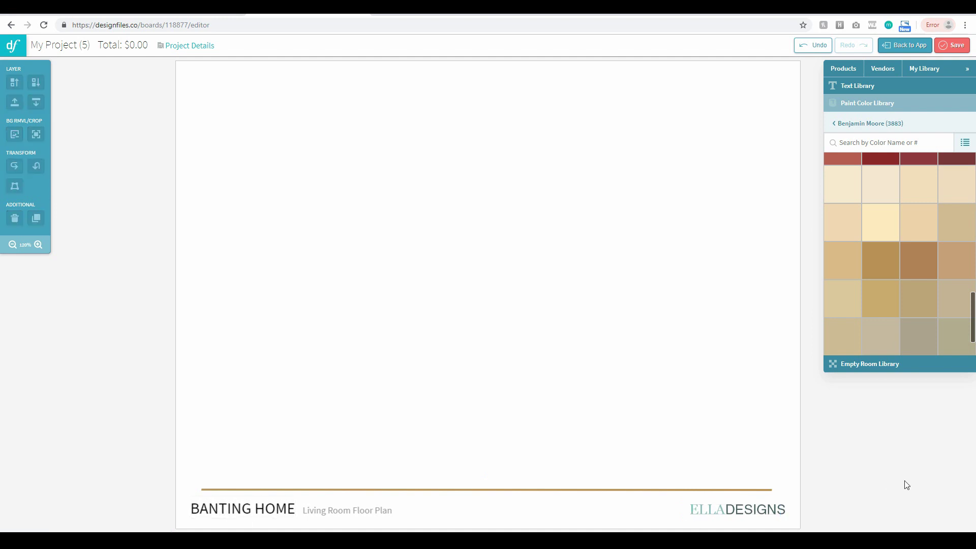
left_click(692, 489)
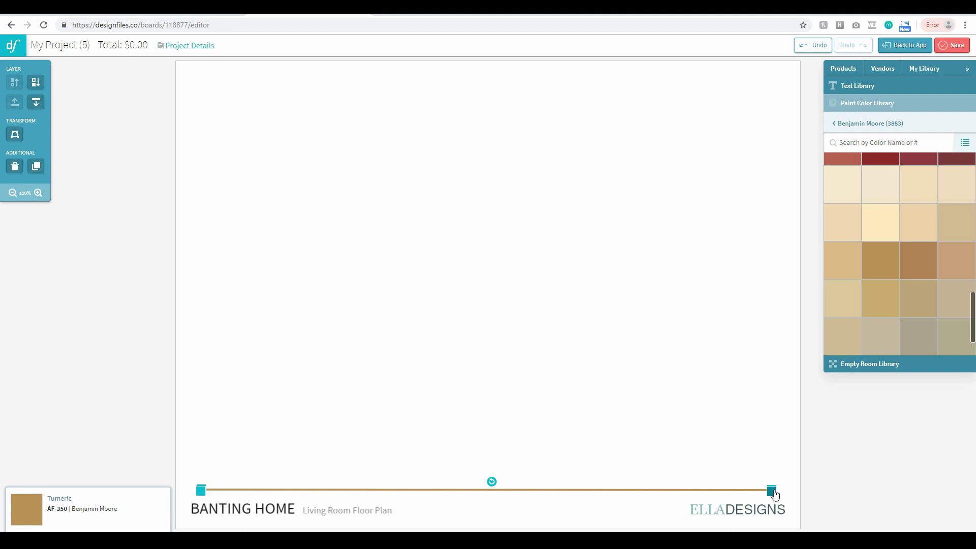
left_click_drag(774, 494, 786, 494)
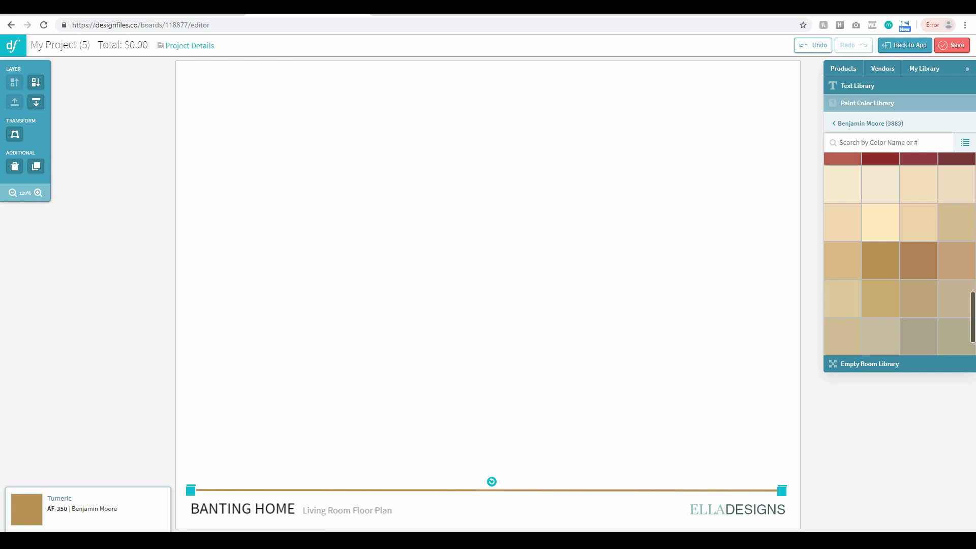
left_click(351, 449)
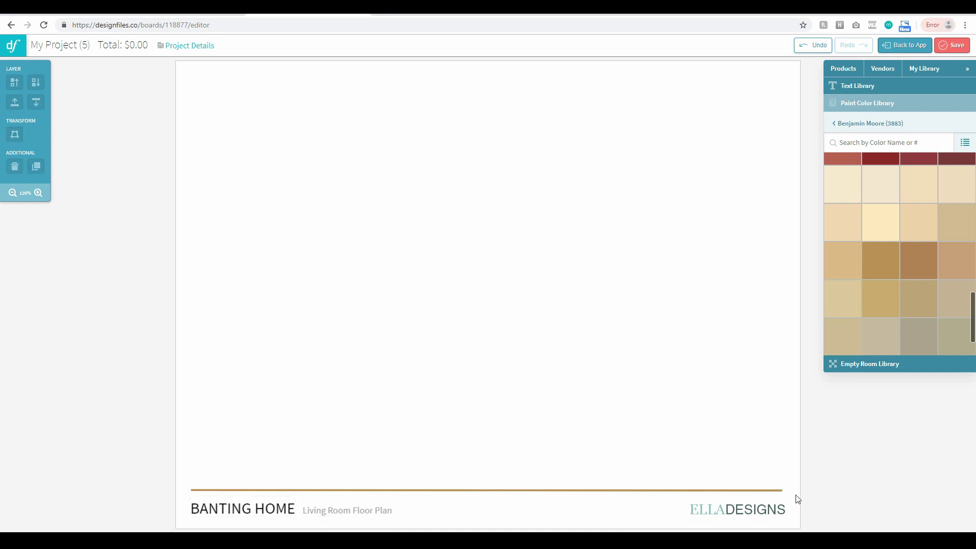
Duplicate the divider line and place the copy below the footer text
left_click(771, 513)
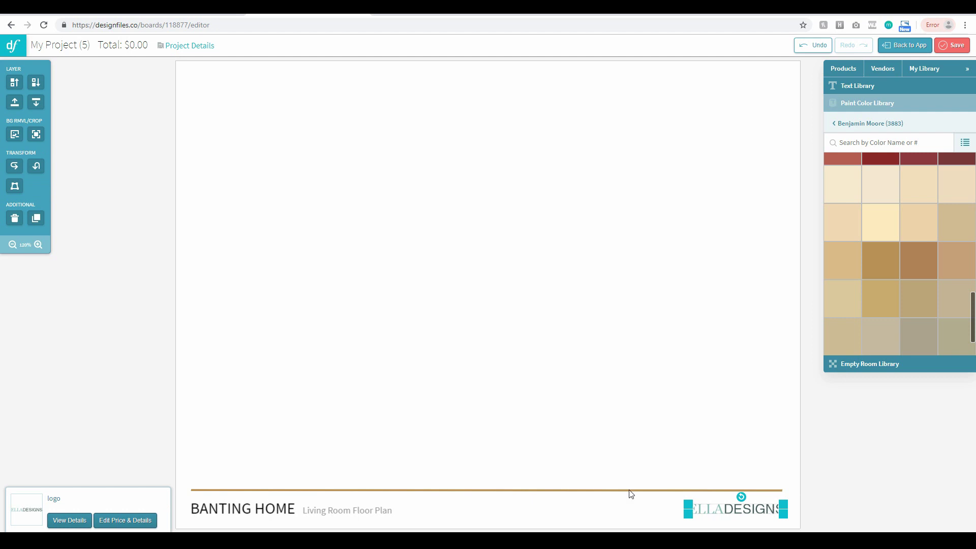
left_click(578, 491)
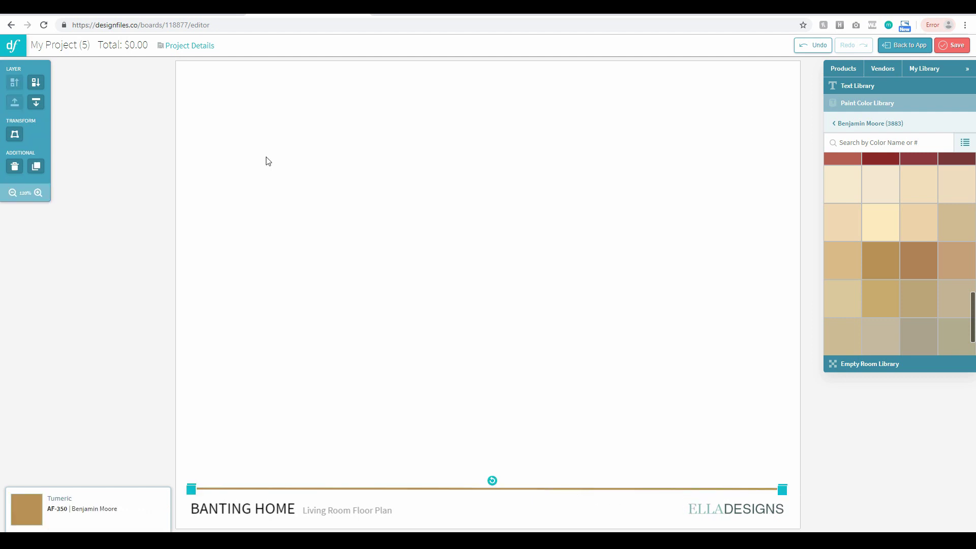
left_click(38, 165)
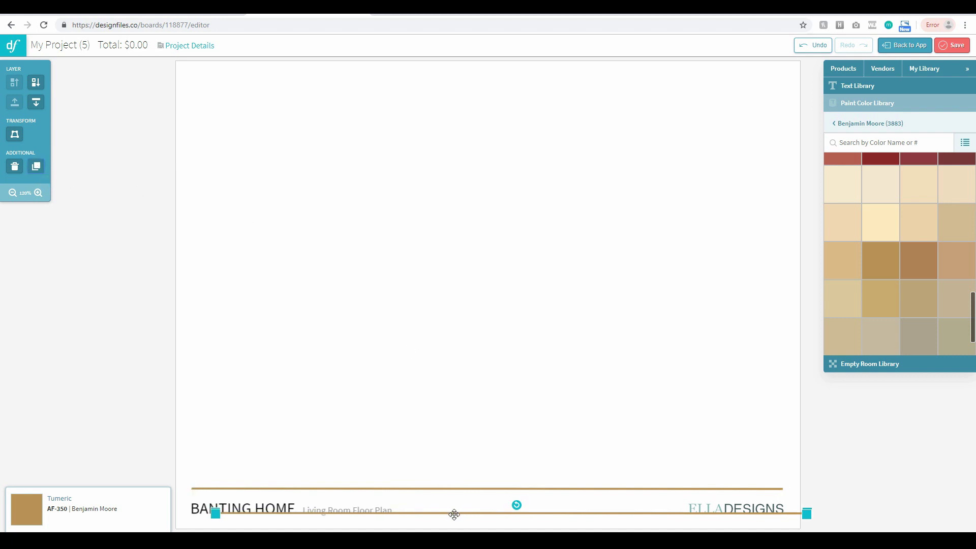
left_click_drag(454, 513, 430, 516)
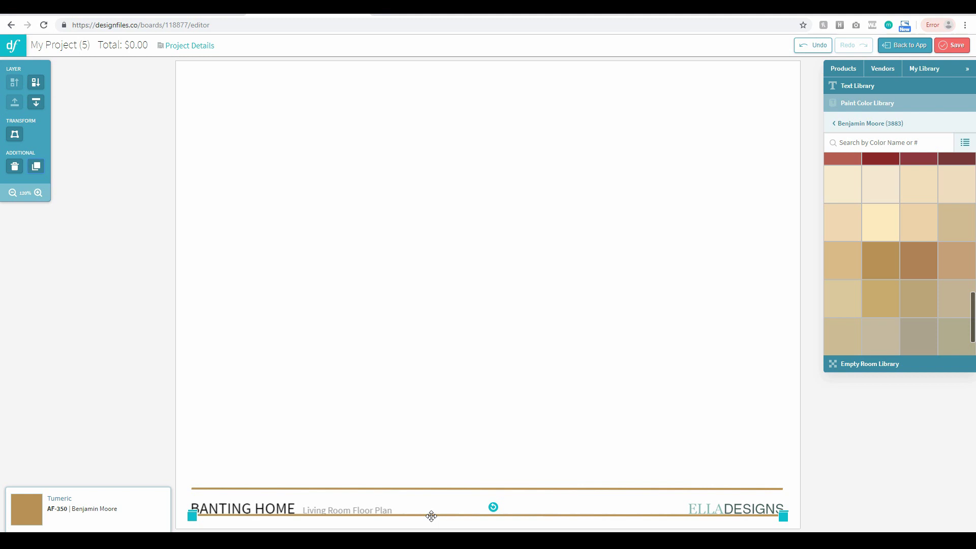
left_click(866, 497)
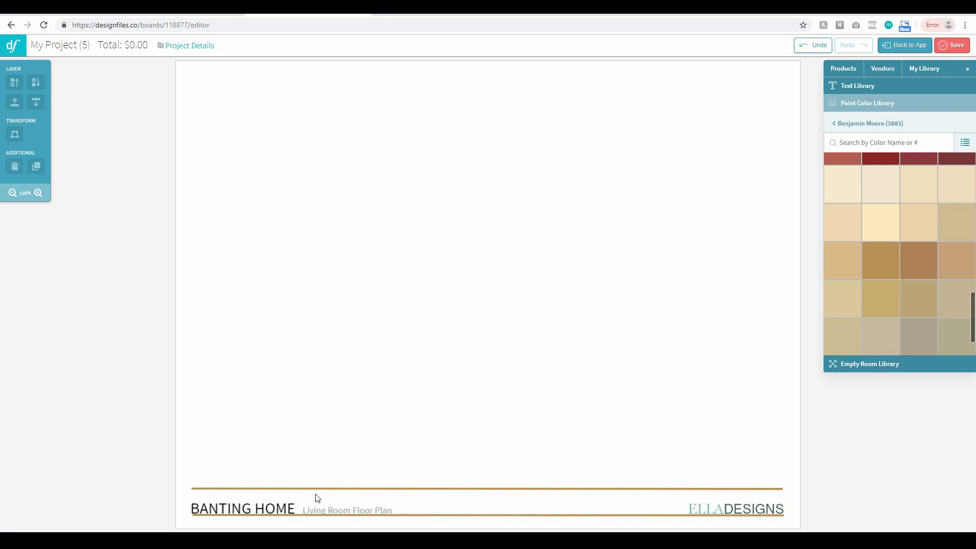
Nudge the Living Room Floor Plan subtitle and ELLADESIGNS logo into alignment
left_click(362, 511)
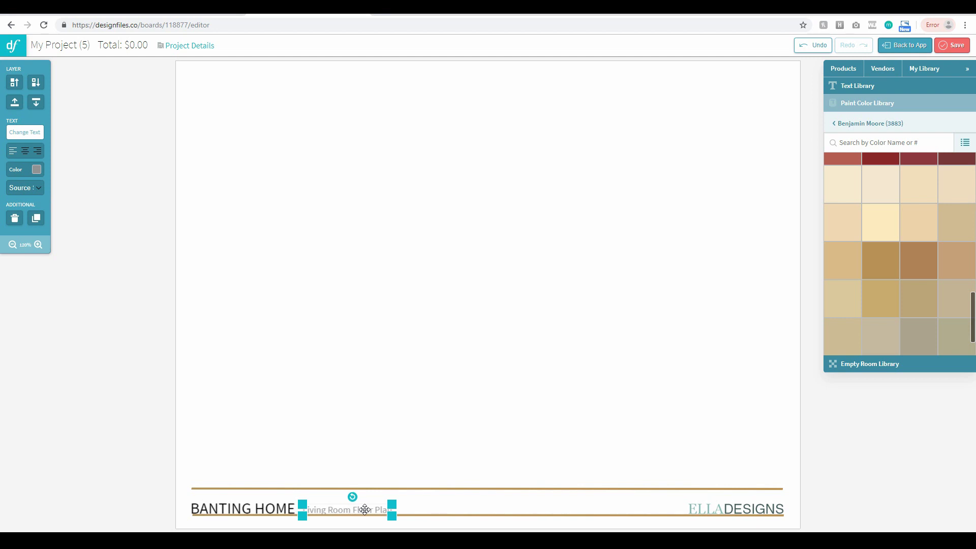
left_click_drag(365, 510, 367, 510)
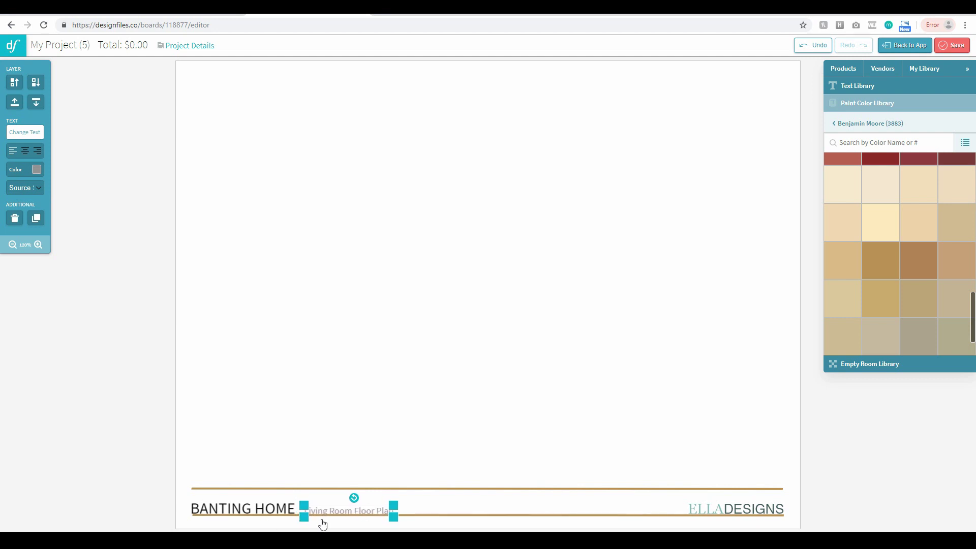
left_click(764, 512)
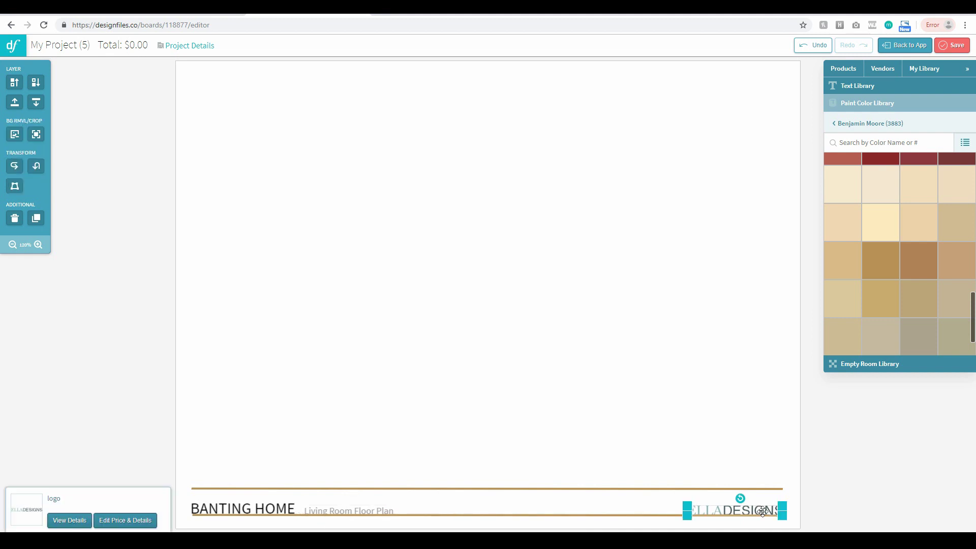
left_click_drag(763, 511, 764, 510)
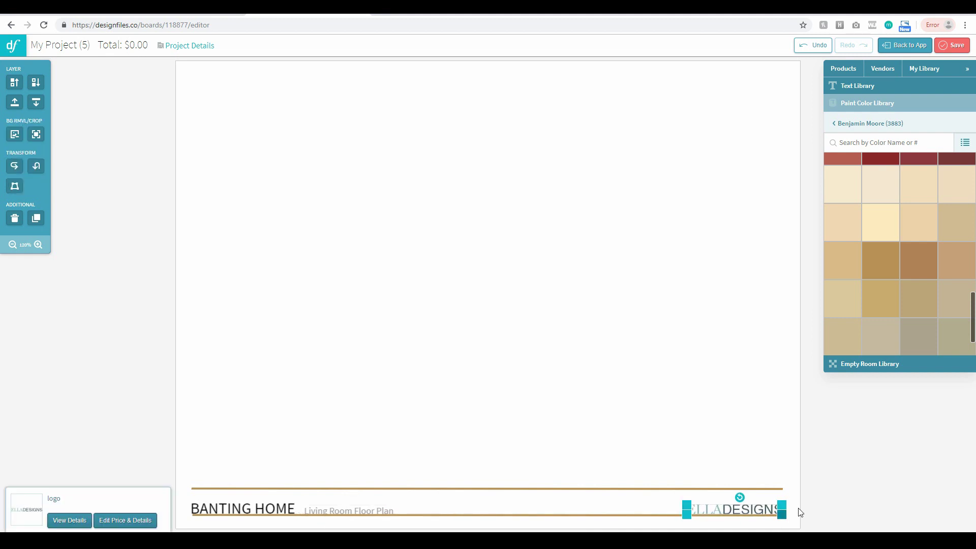
left_click(858, 503)
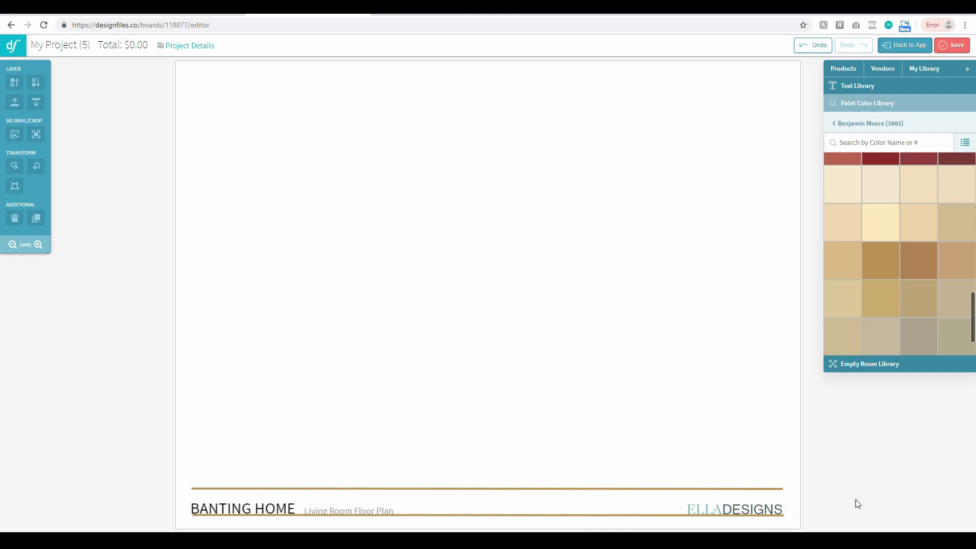
Delete the lower gold line, leaving one divider above the footer text
left_click(520, 516)
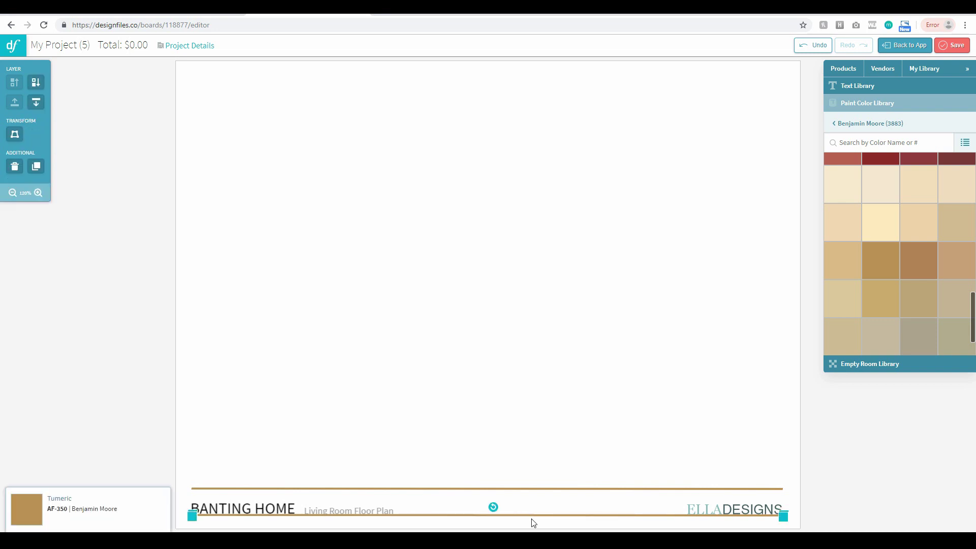
key("Delete")
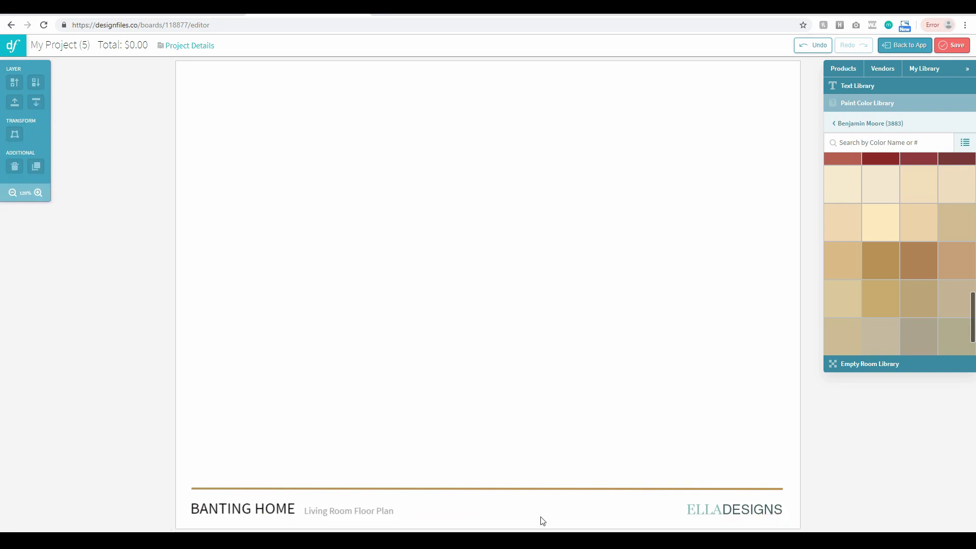
left_click(569, 489)
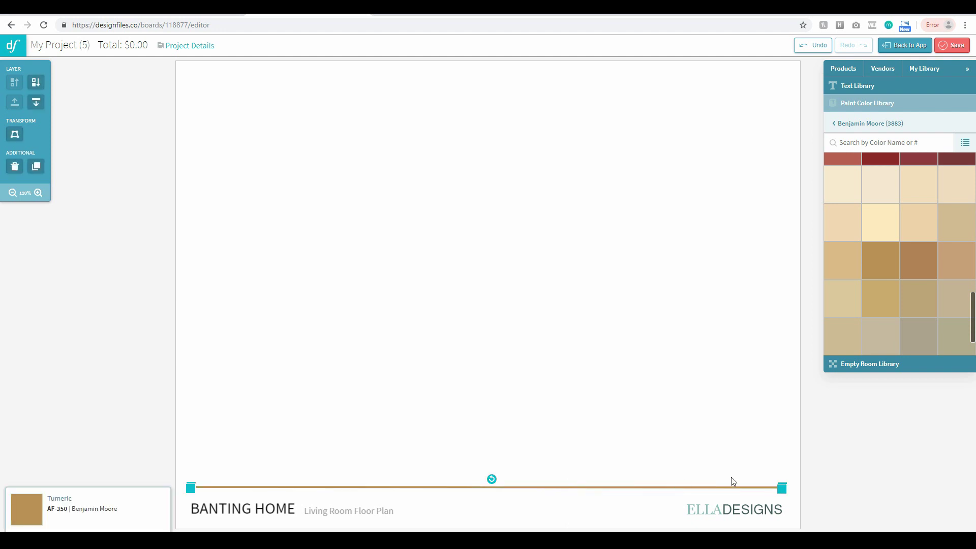
left_click(870, 474)
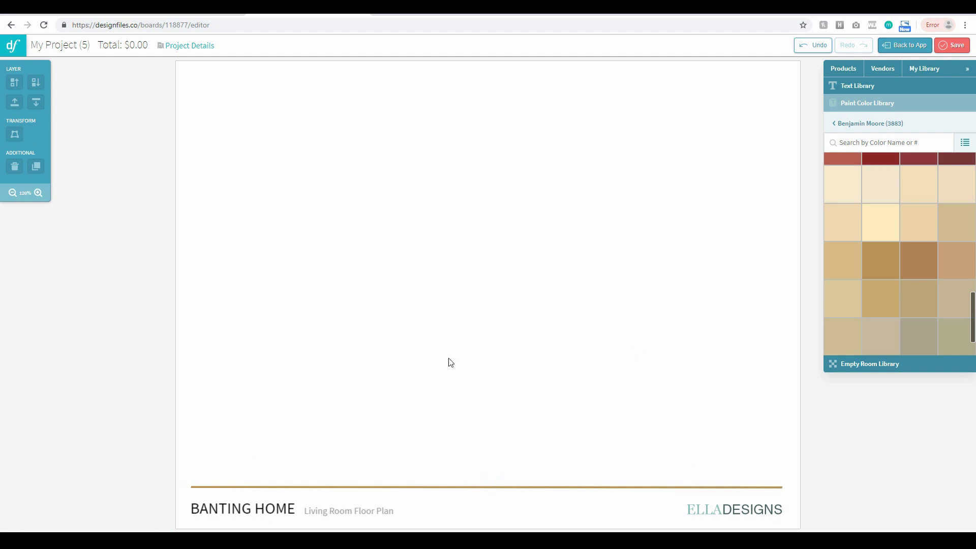
Save the board, return to the project view, and duplicate it as design 6 of 6
left_click(961, 47)
left_click(905, 47)
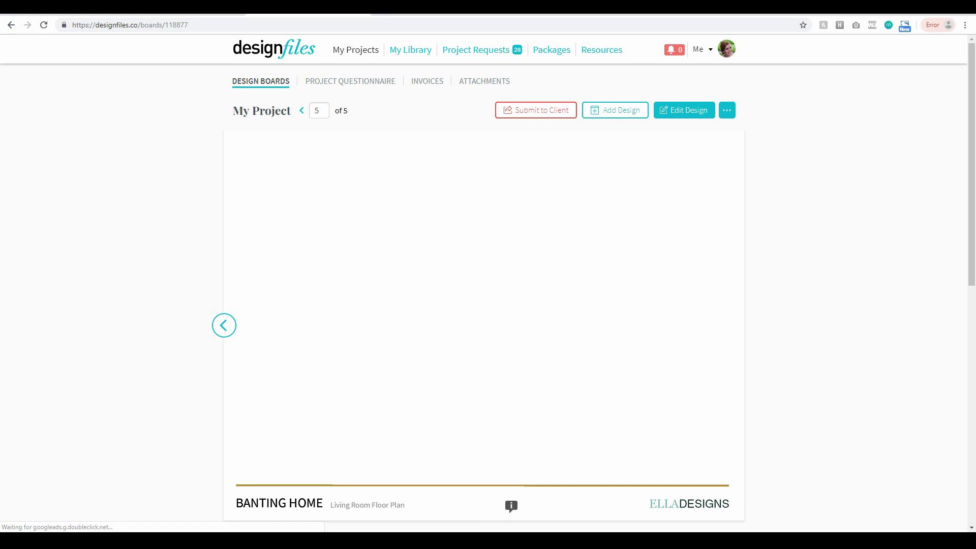
left_click(727, 110)
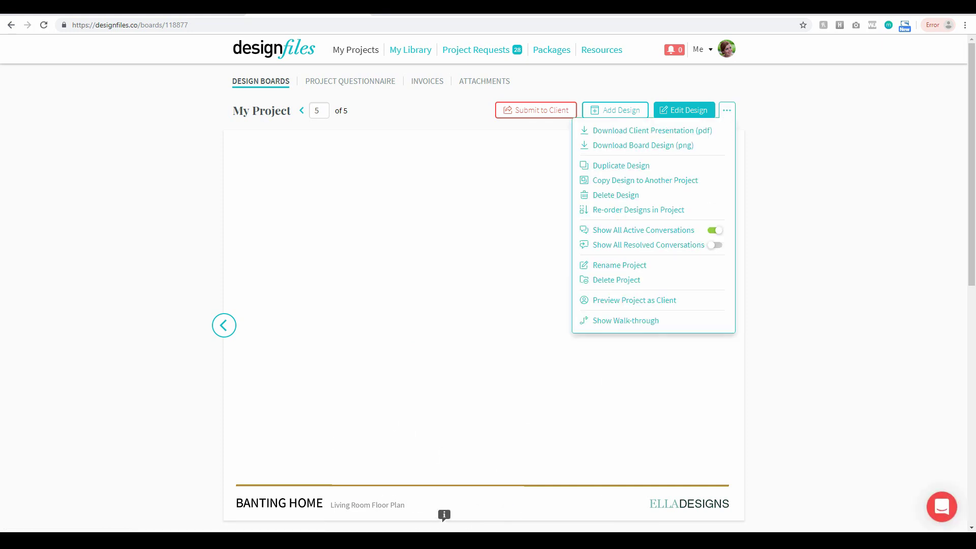
left_click(639, 168)
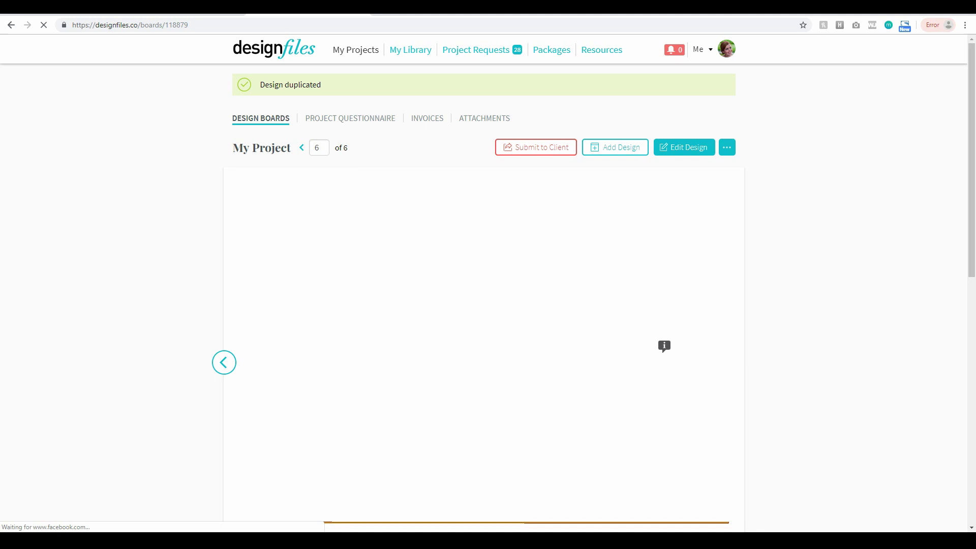
scroll(664, 344, "down", 1)
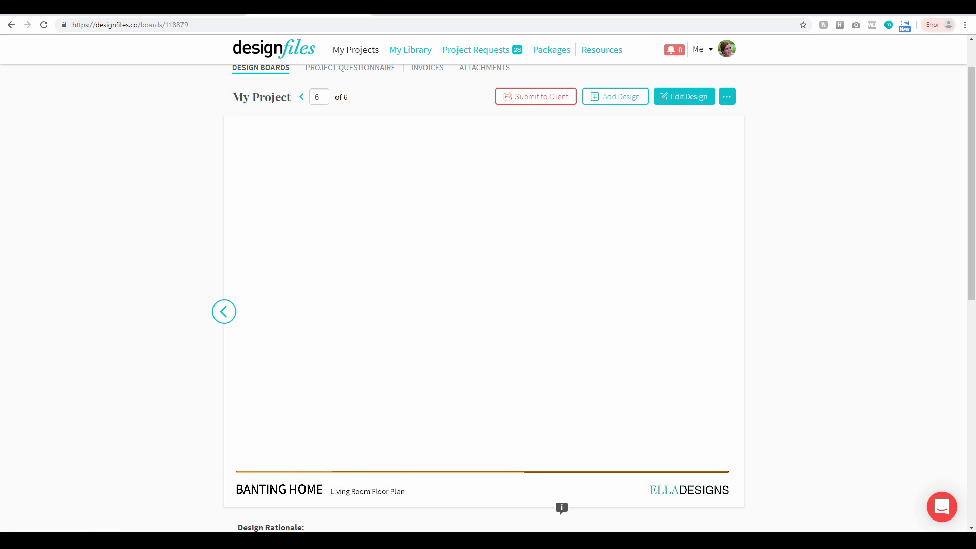
Start Copy Design to Another Project from the board's ... menu, leaving the destination project unselected
left_click(724, 102)
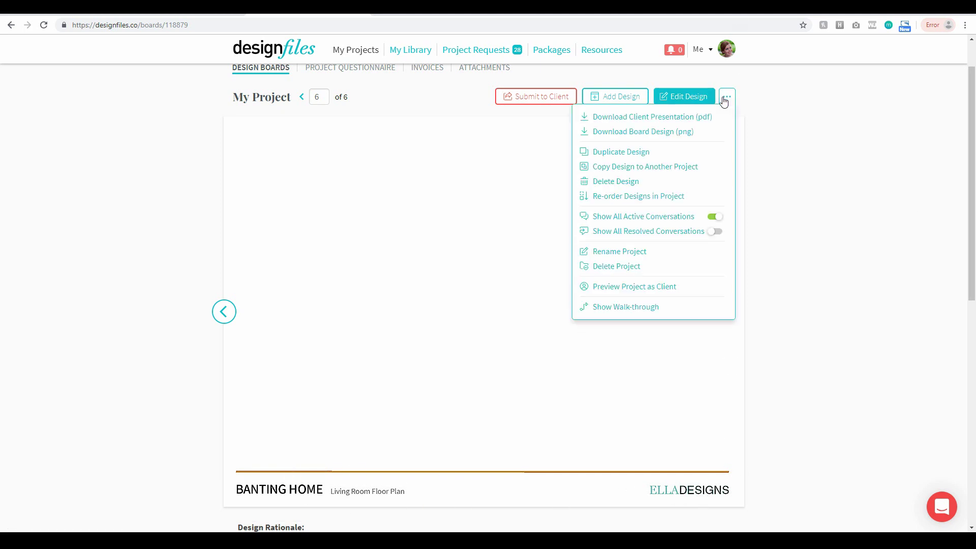
left_click(652, 170)
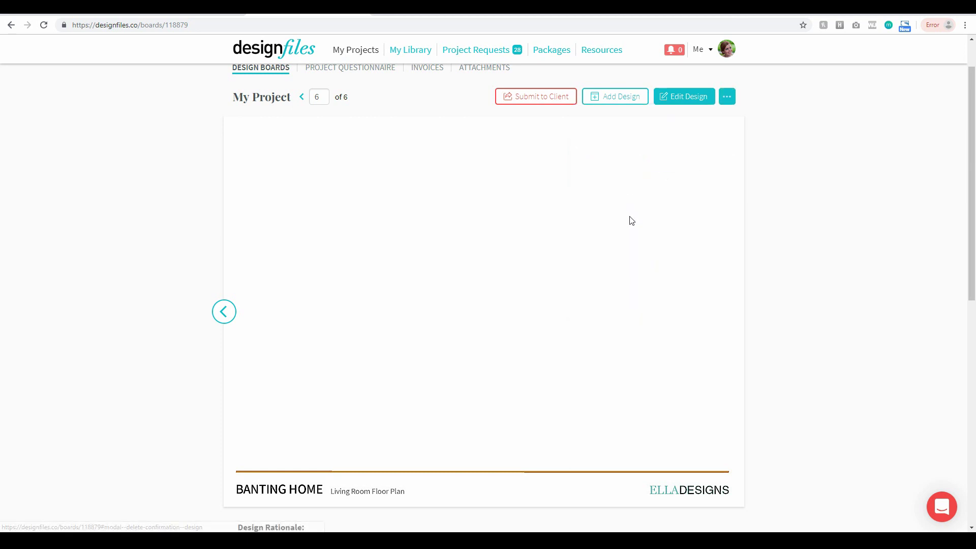
left_click(453, 131)
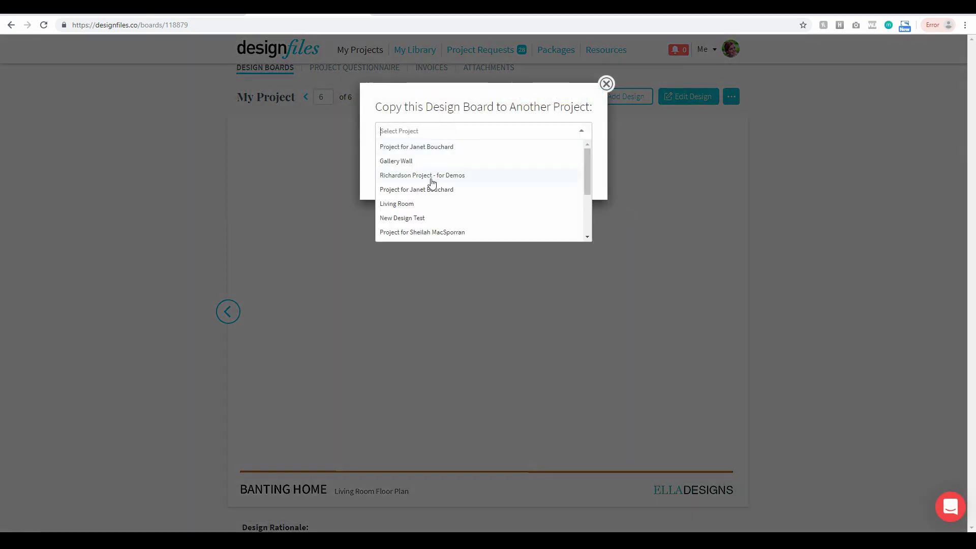
left_click(517, 91)
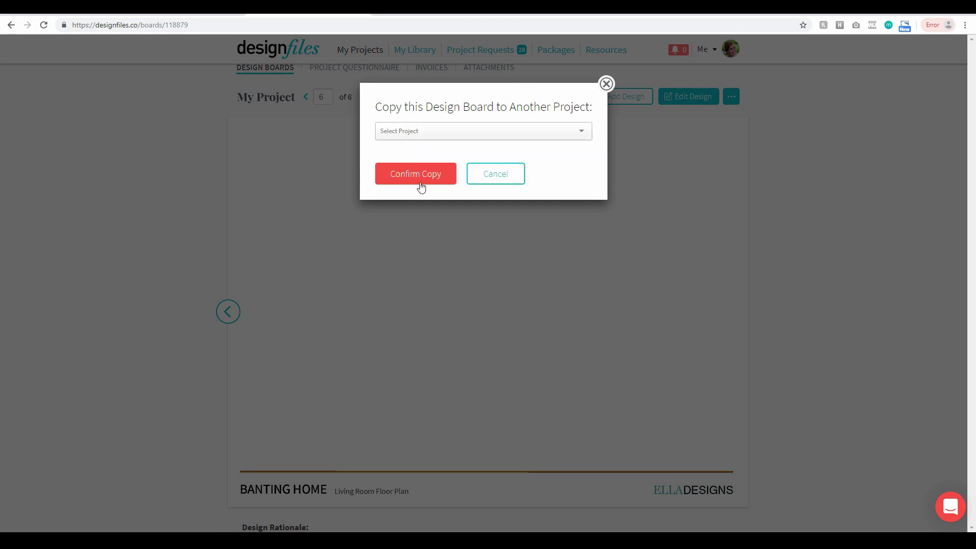